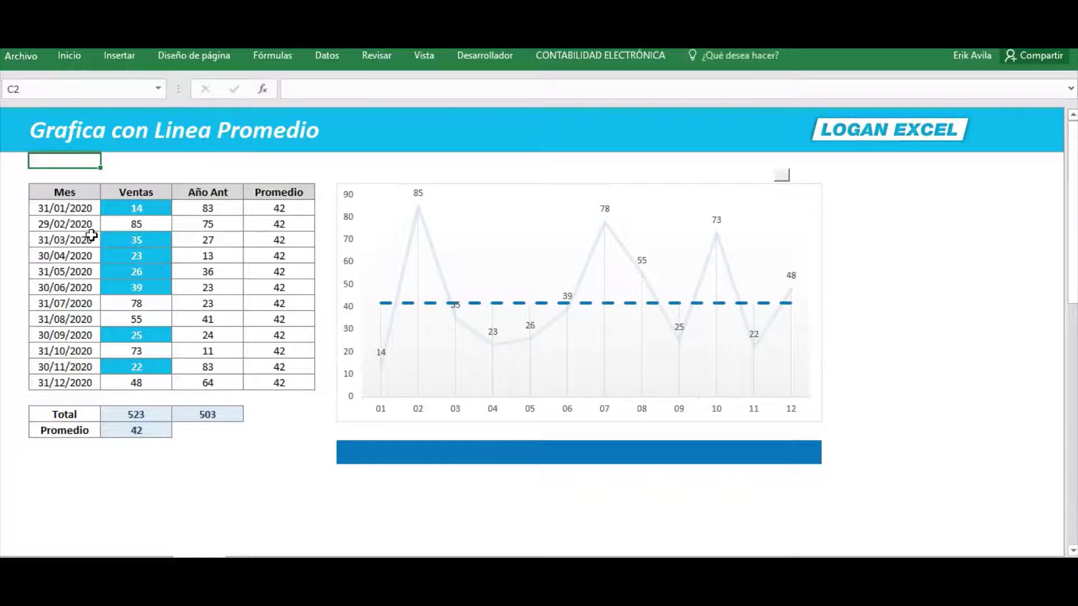
Select cells above the sales table and regenerate the random sales figures.
left_click(65, 240)
left_click_drag(65, 161, 132, 168)
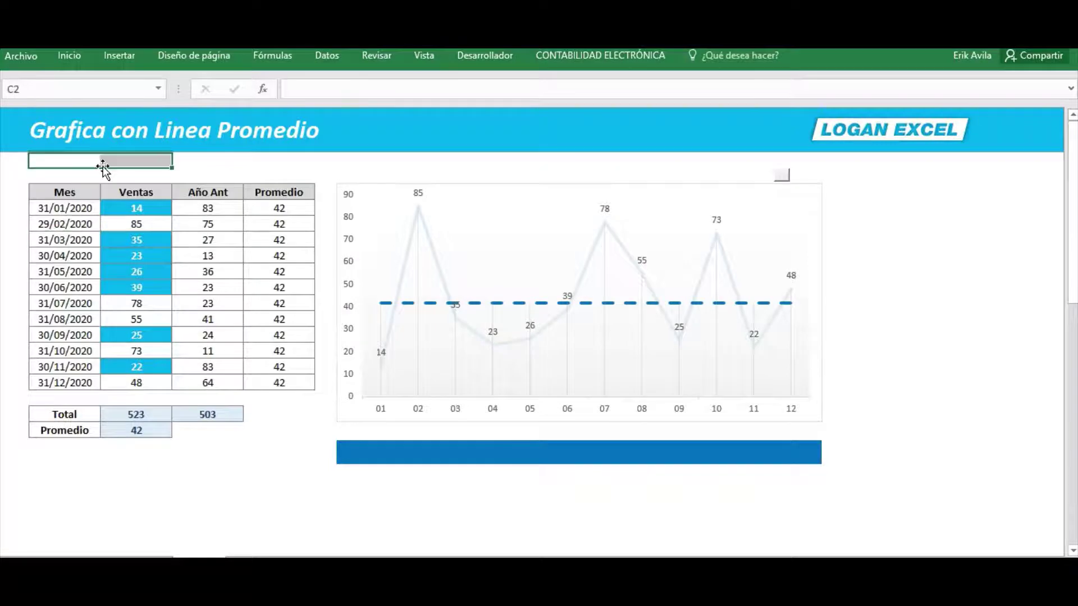
key("Return")
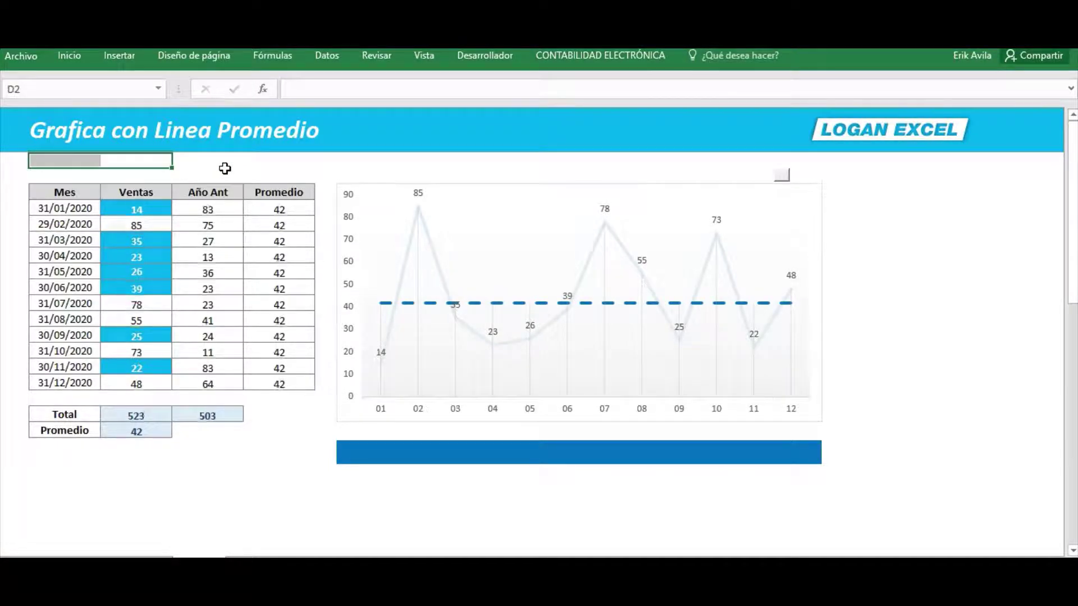
key("Down")
key("Down")
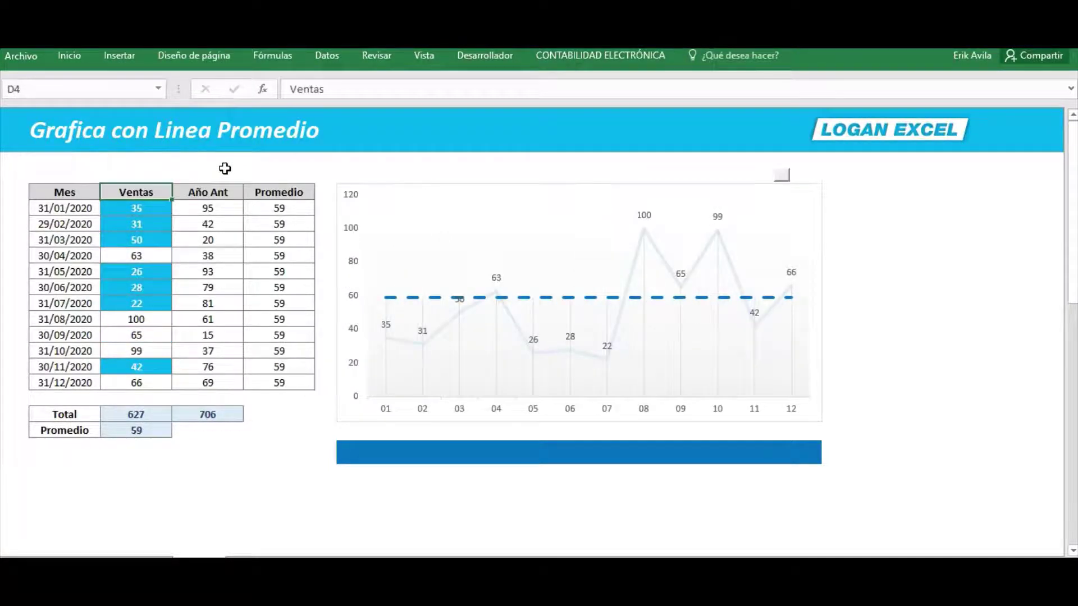
key("Down")
key("Up")
key("Up")
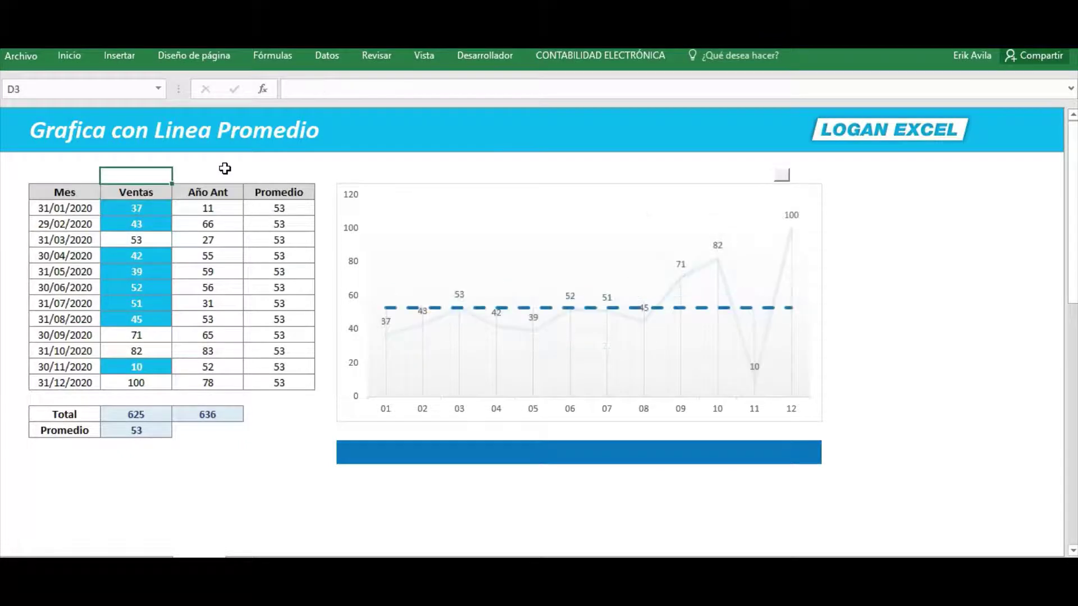
Recalculate the RANDBETWEEN sales data several times with F9 so the chart and average line update.
left_click(327, 181)
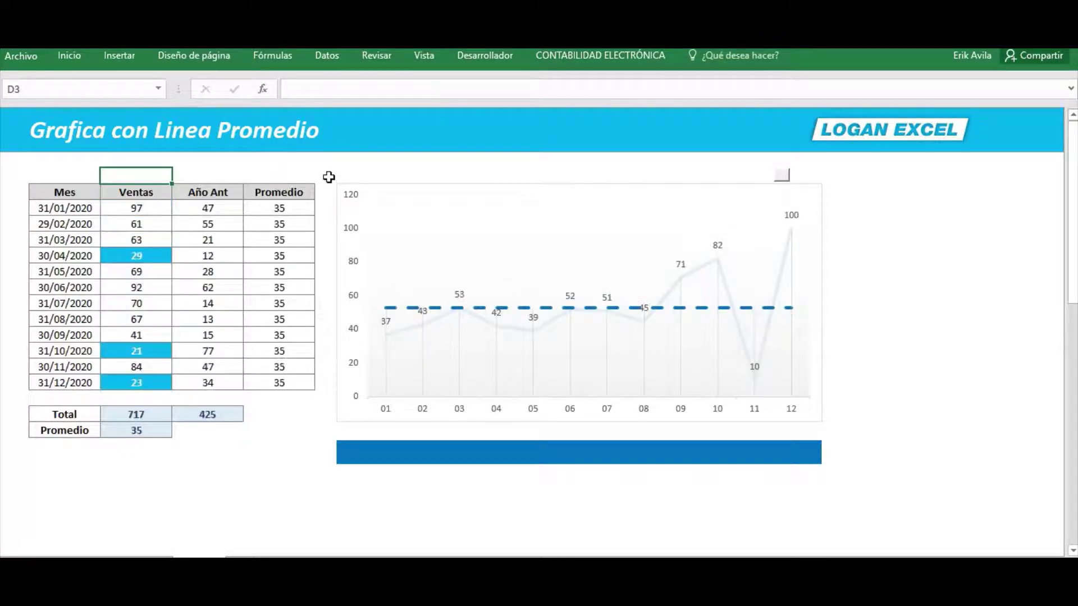
key("F9")
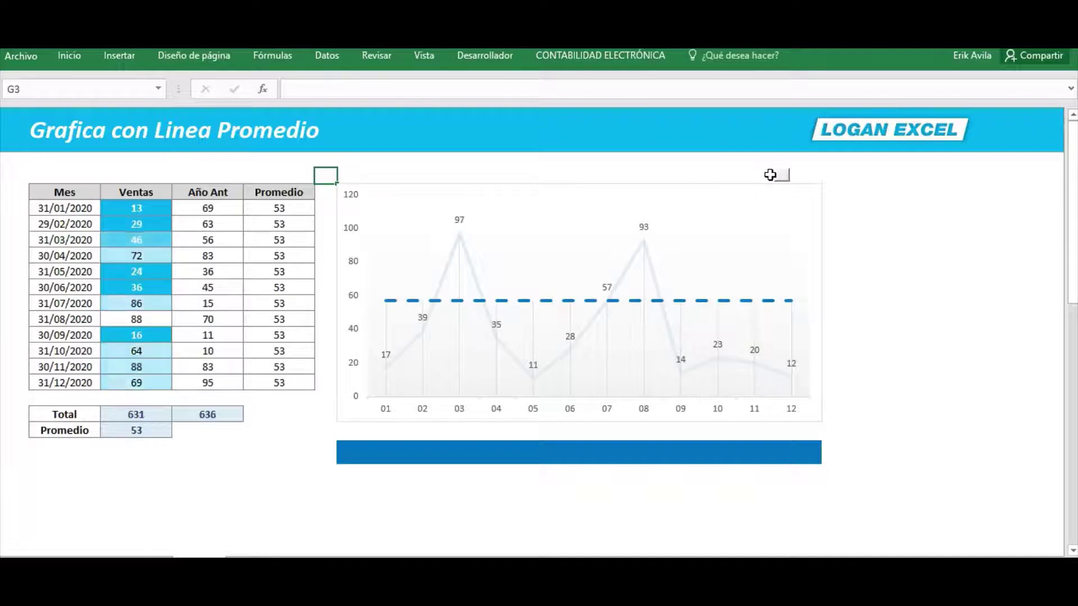
key("F9")
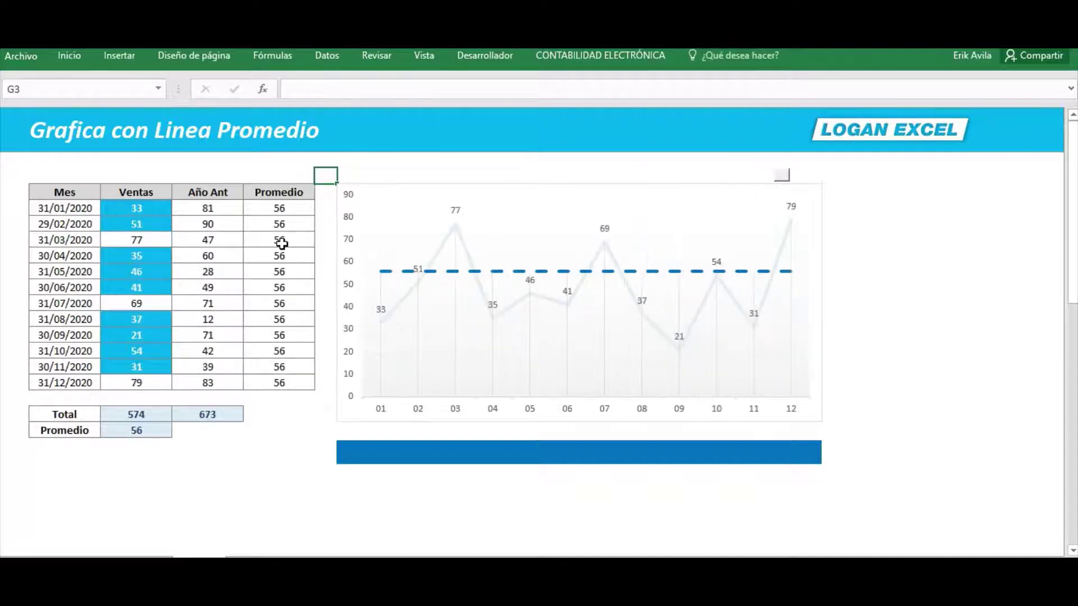
left_click(288, 403)
key("F9")
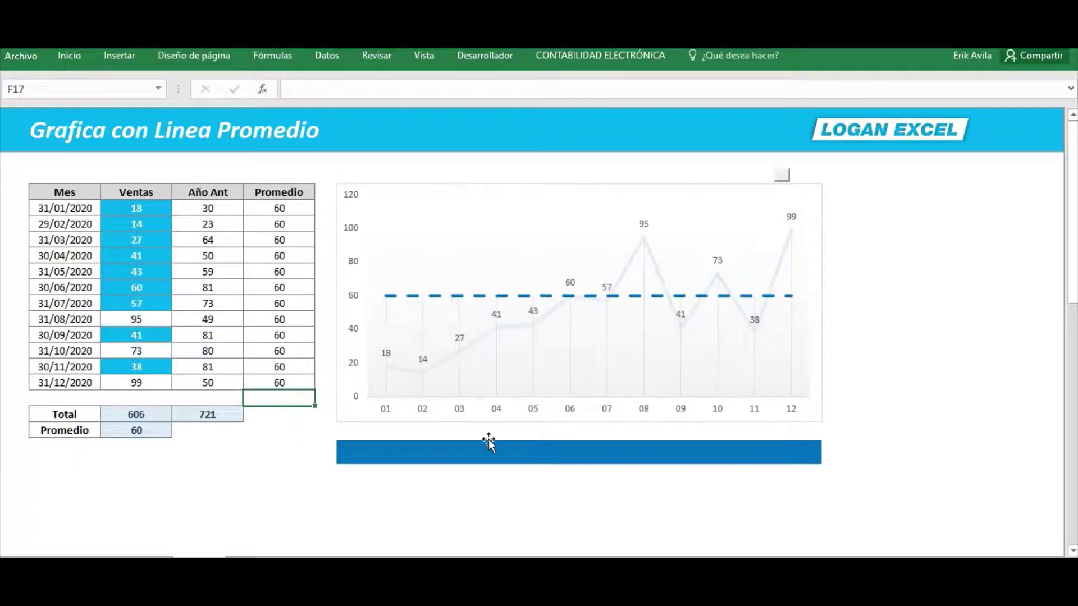
key("F9")
key("F9")
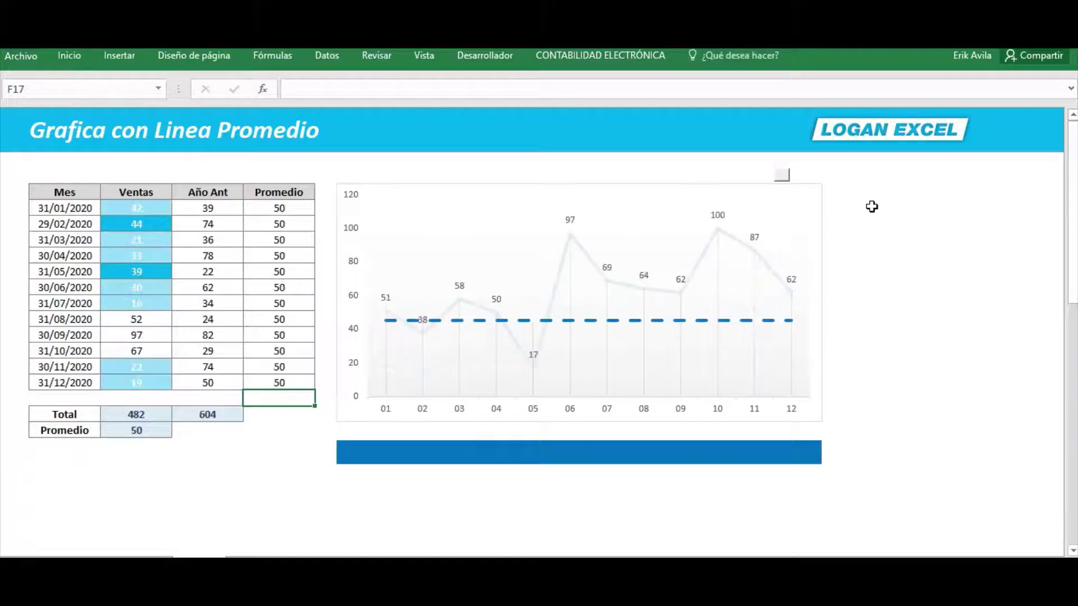
Reveal the Total Ventas and Promedio AA KPI cards with VENTAS/PROMEDIO callouts, then recalculate again.
left_click(785, 178)
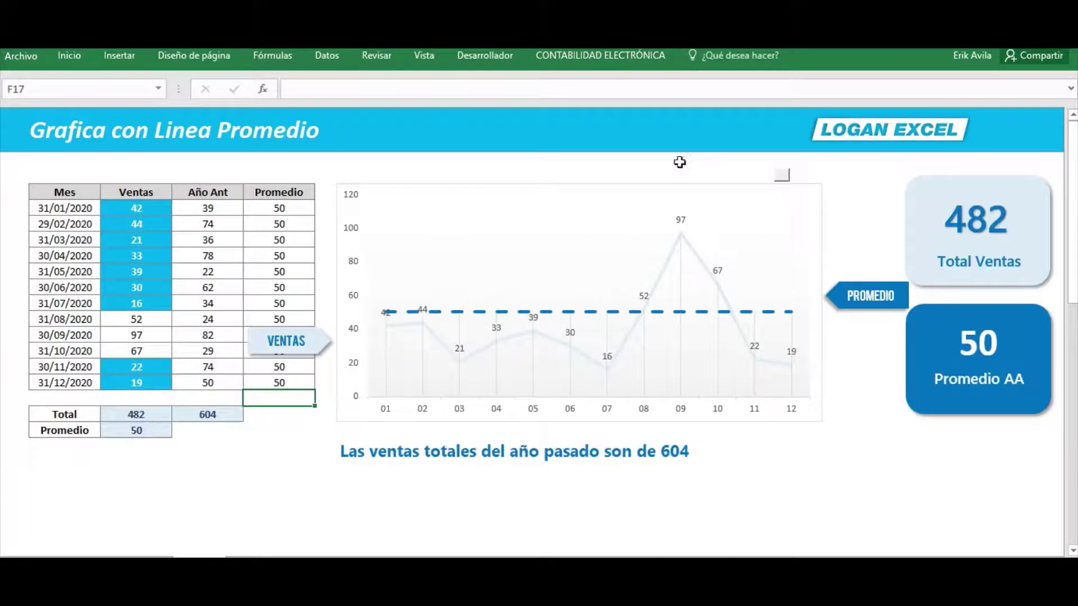
key("F9")
key("F9")
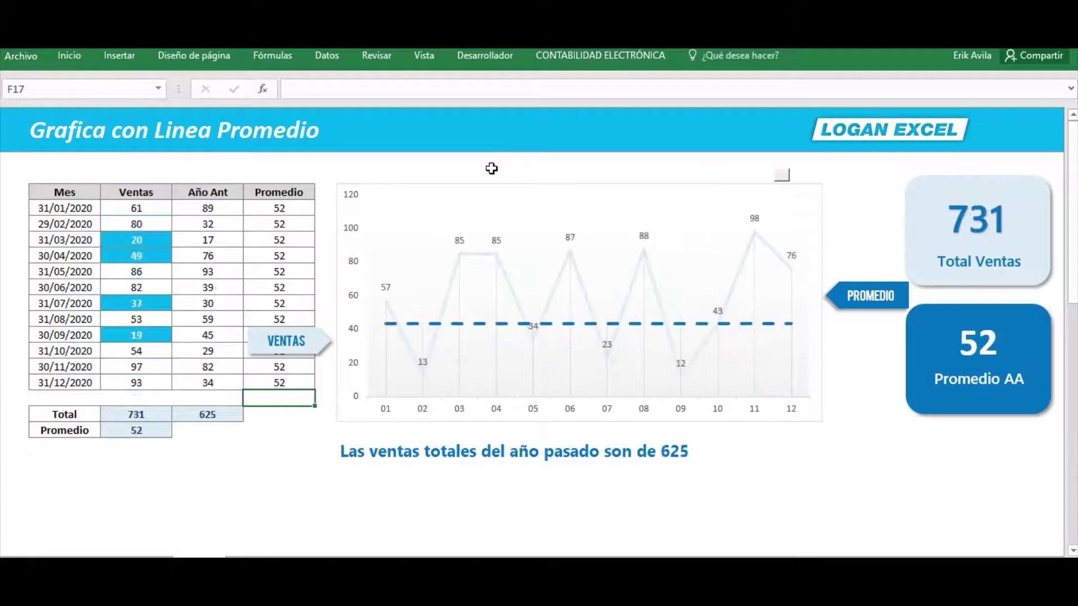
key("F9")
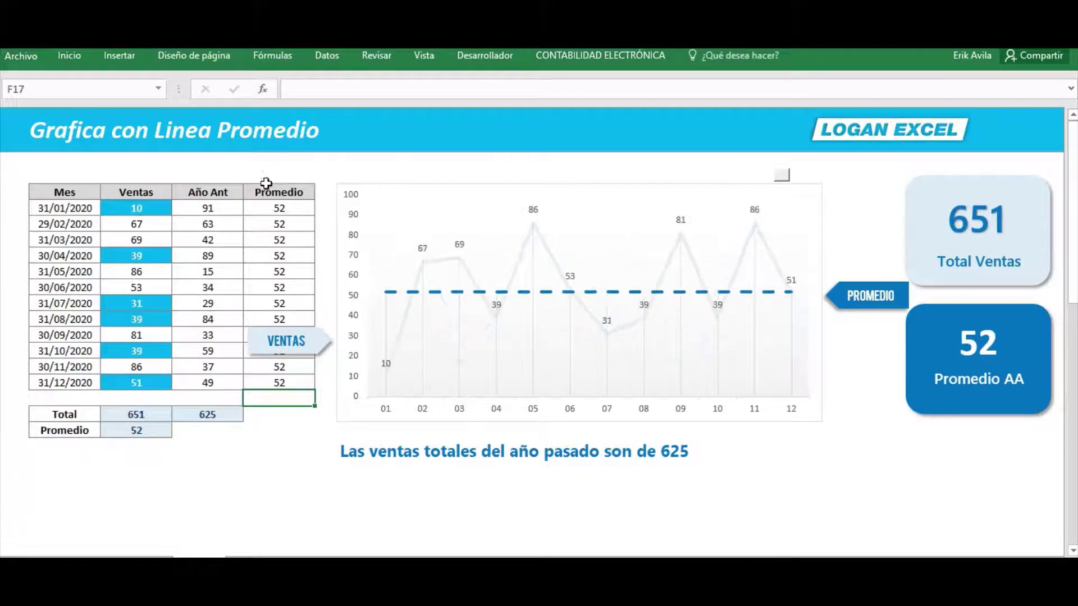
key("F9")
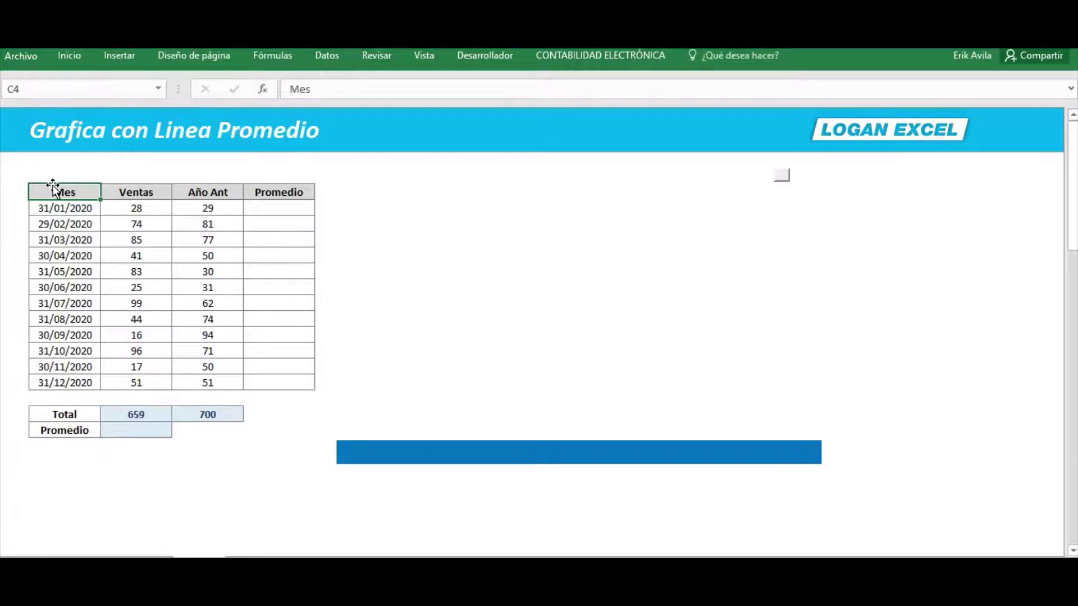
Highlight the dates in the Mes column and the Ventas column to explain them.
left_click(96, 234)
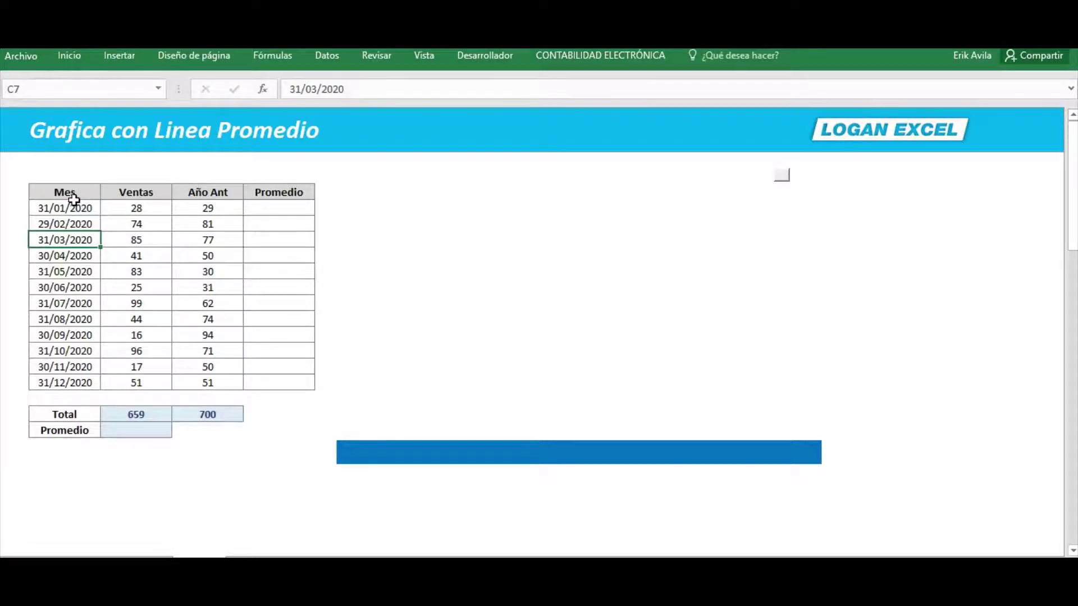
left_click(72, 207)
left_click(73, 236)
left_click_drag(73, 208, 73, 398)
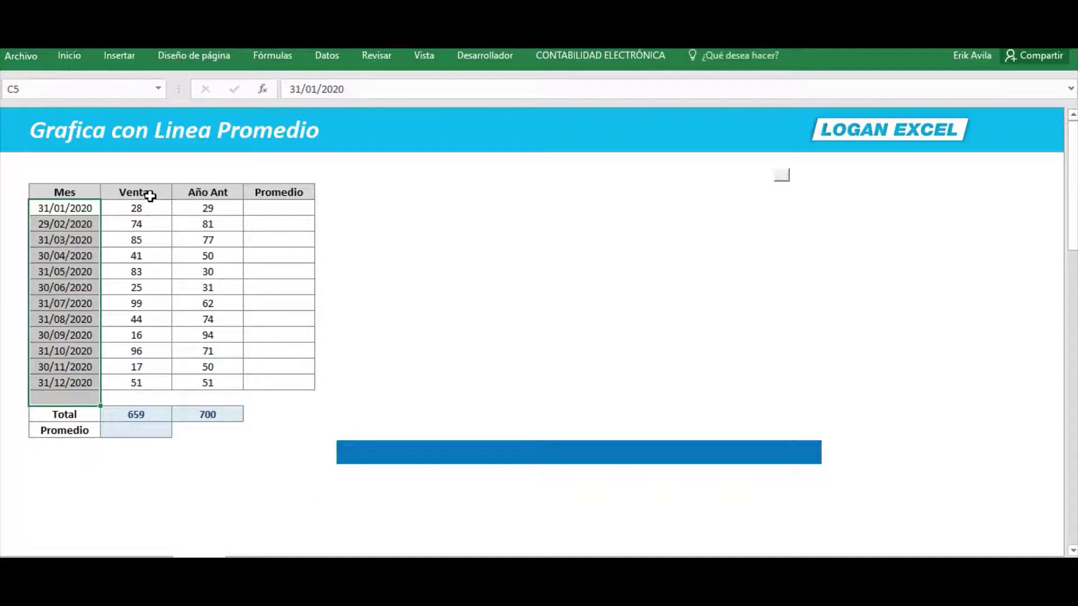
left_click_drag(140, 192, 142, 383)
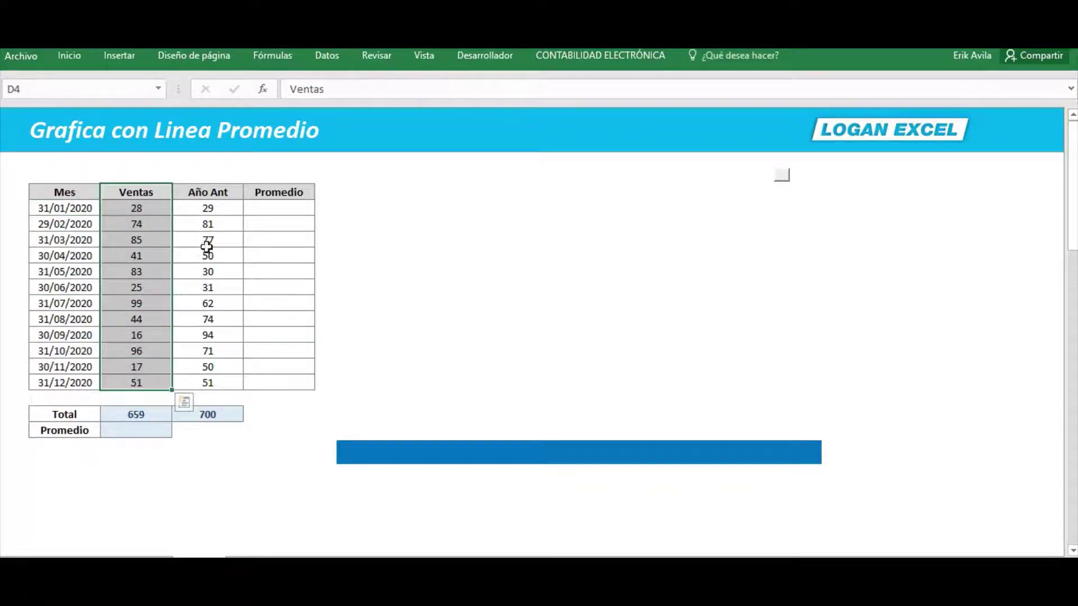
Highlight the Año Ant column and the still-empty Promedio column.
left_click(219, 193)
left_click_drag(219, 194, 209, 382)
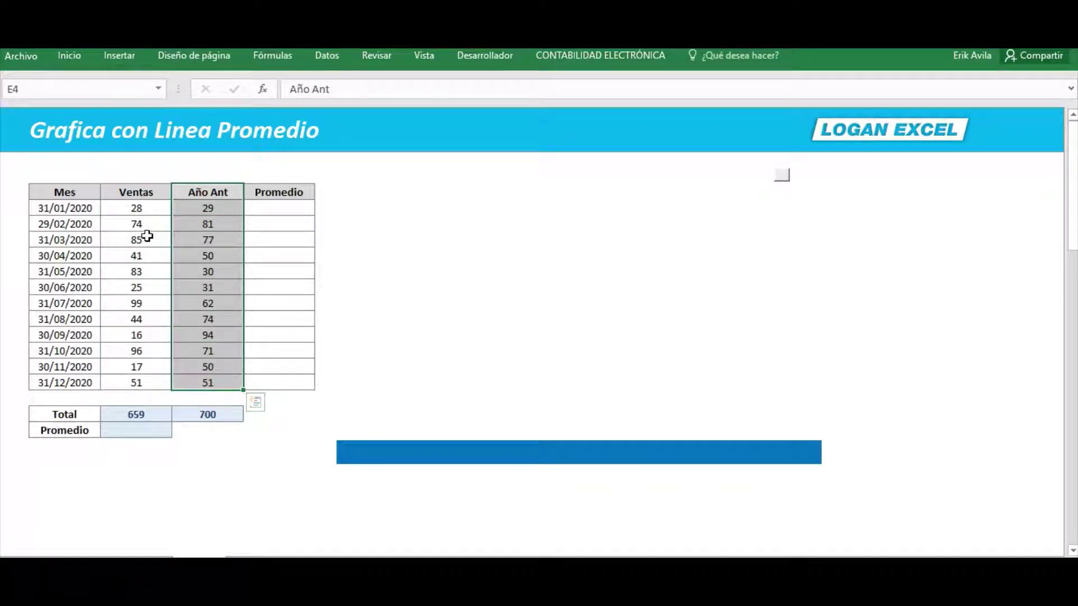
left_click(286, 225)
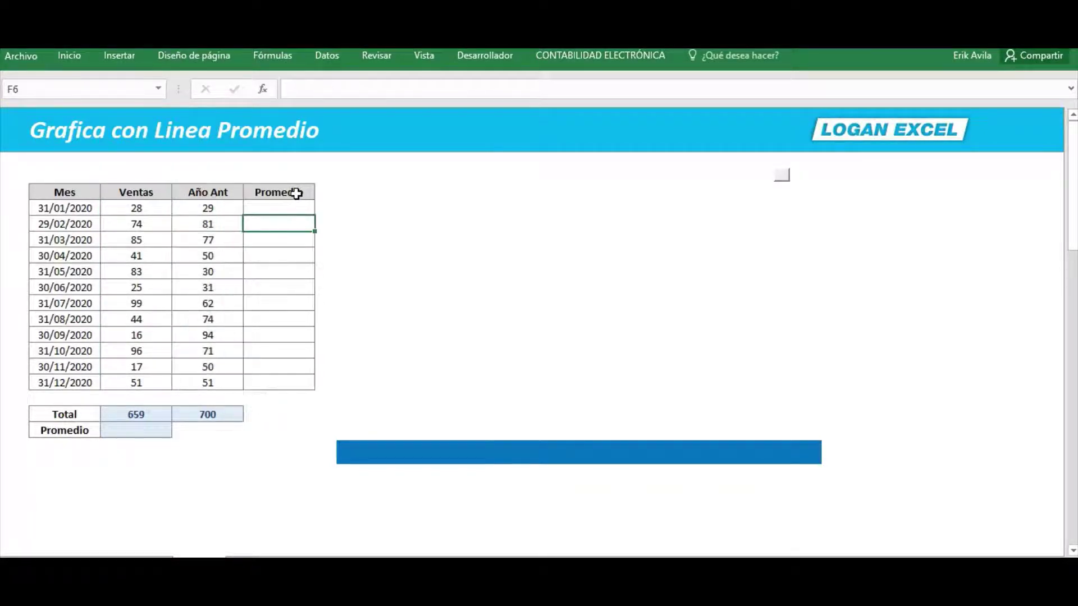
left_click_drag(297, 193, 298, 381)
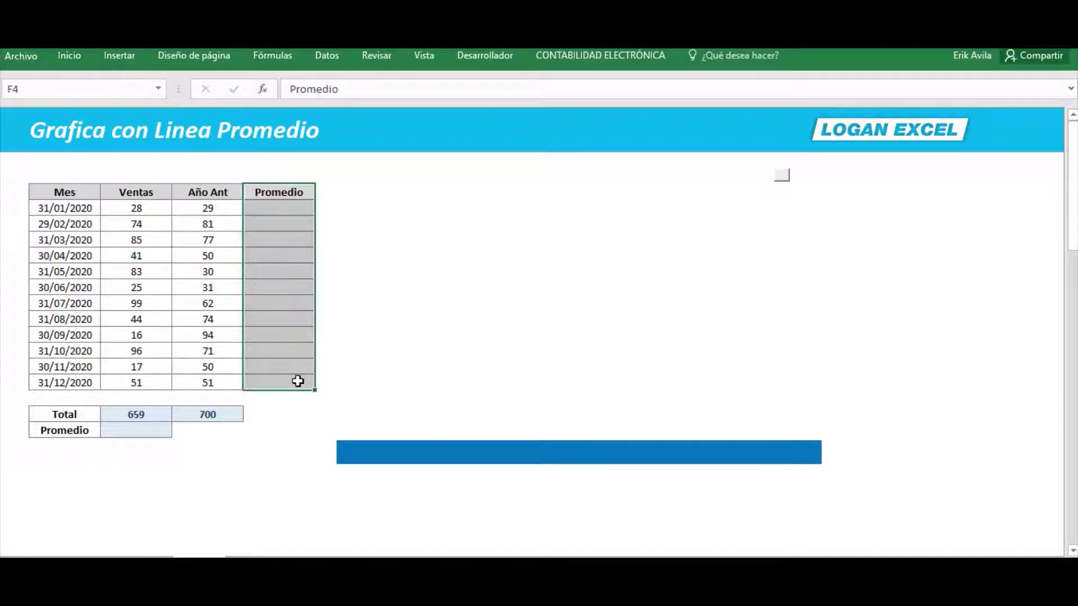
left_click(278, 275)
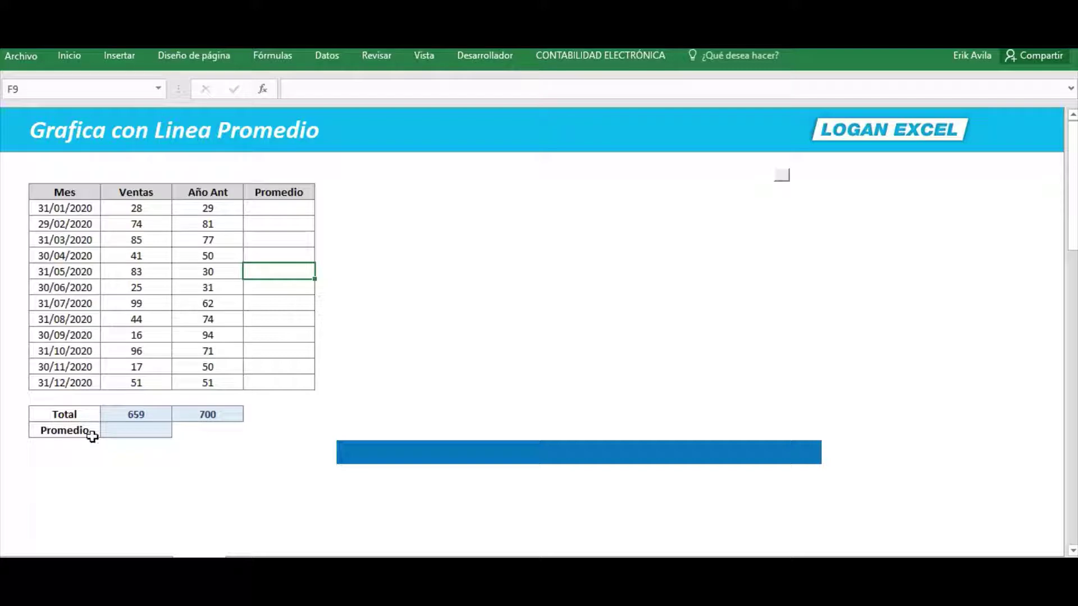
Enter =PROMEDIO(E5:E16) in D19 to average the Año Ant figures, giving 52.
left_click(128, 432)
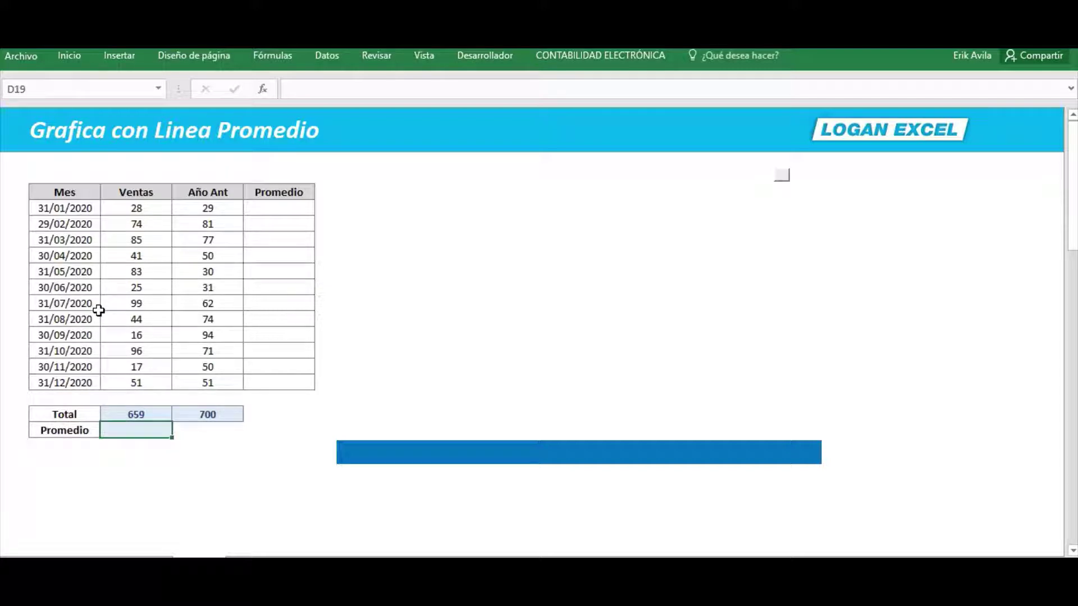
left_click(107, 449)
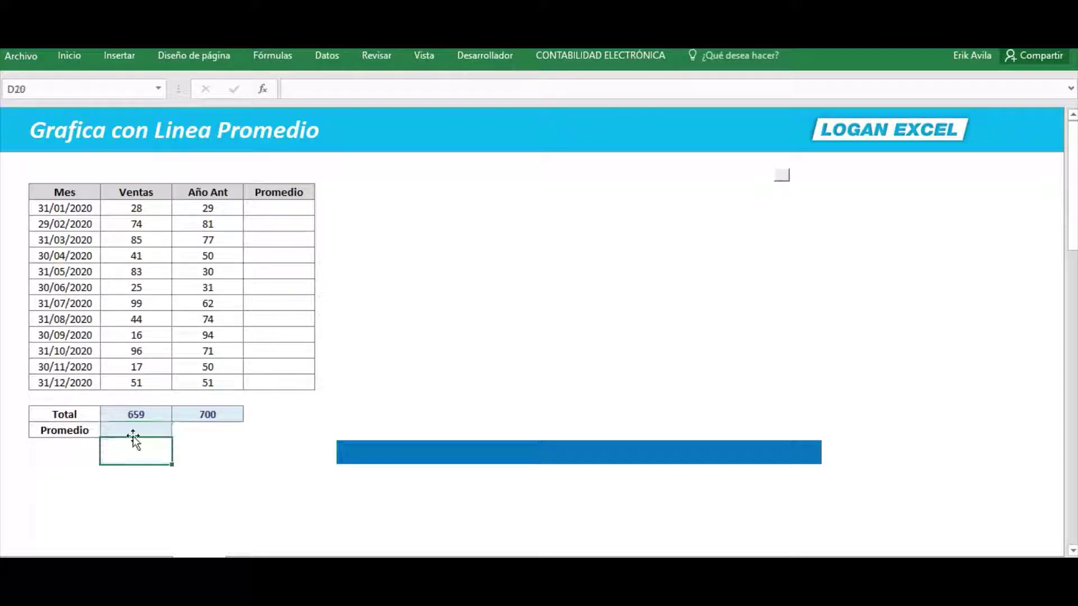
left_click(133, 430)
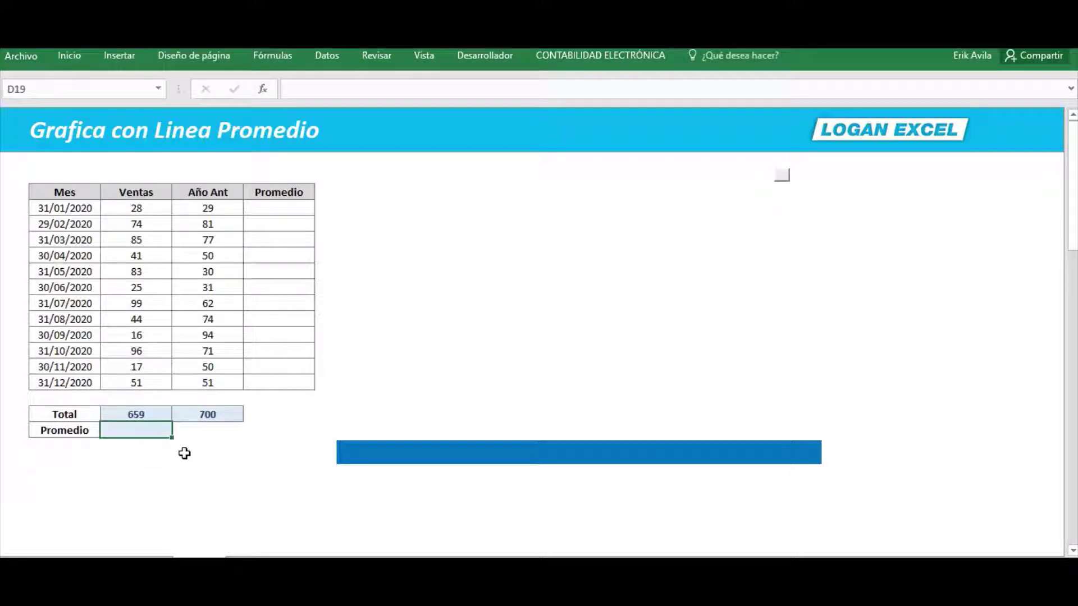
type("=p")
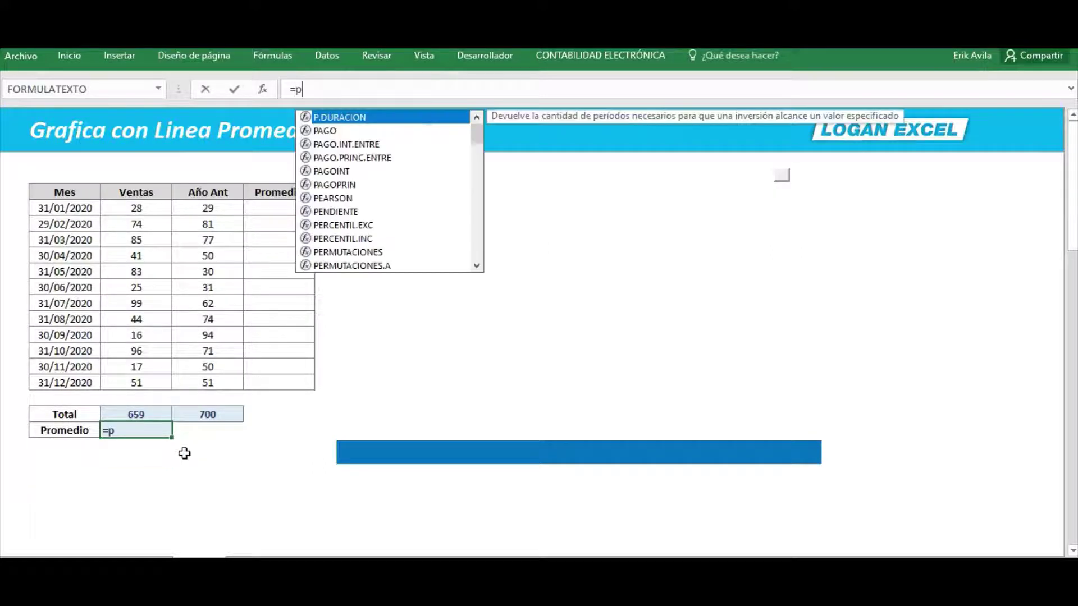
type("rom")
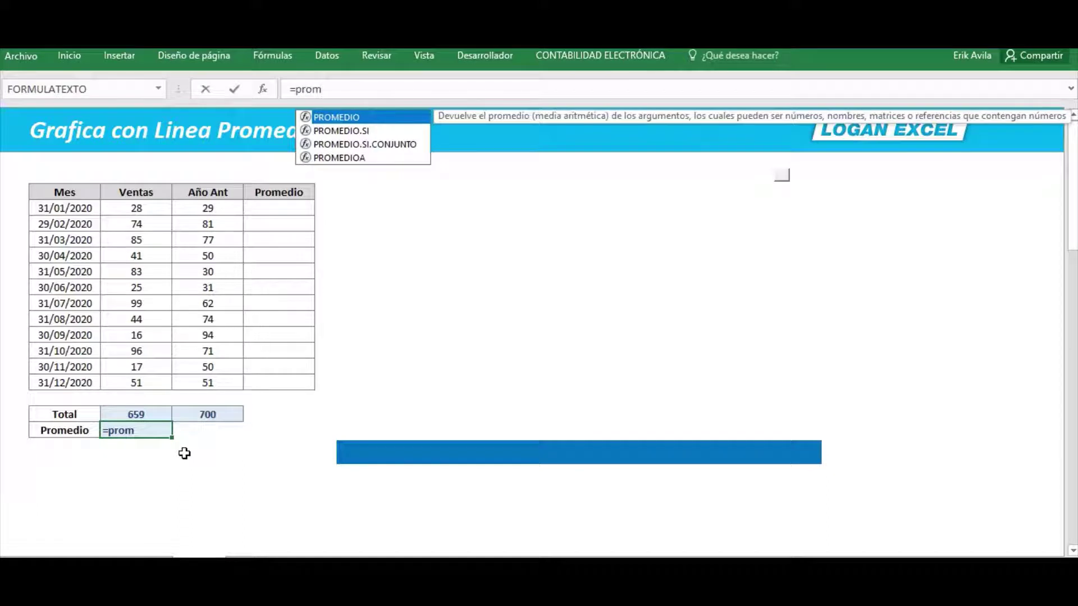
double_click(330, 119)
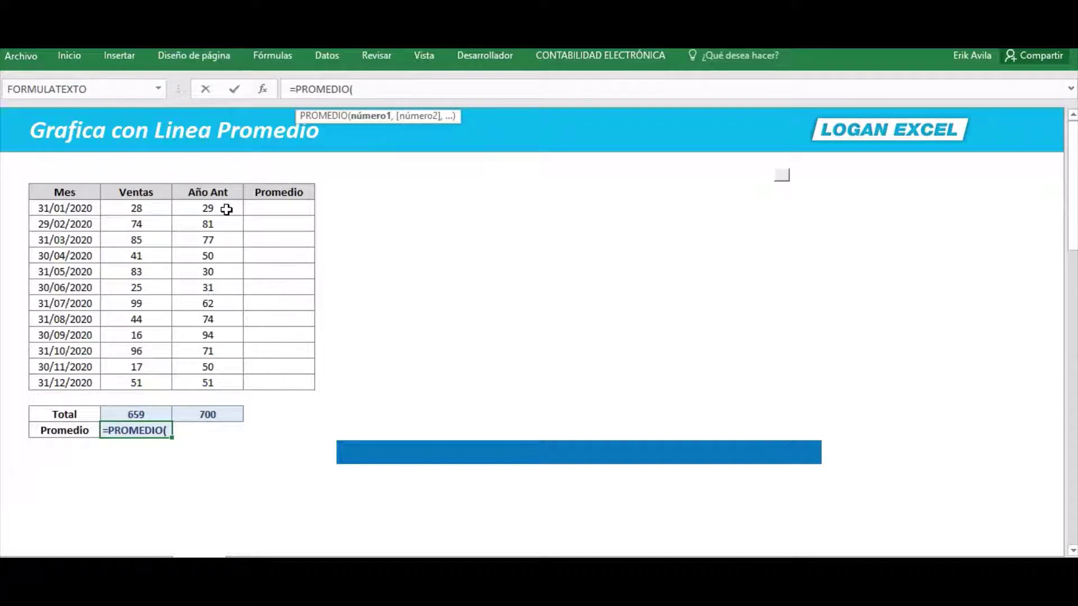
left_click_drag(226, 210, 225, 387)
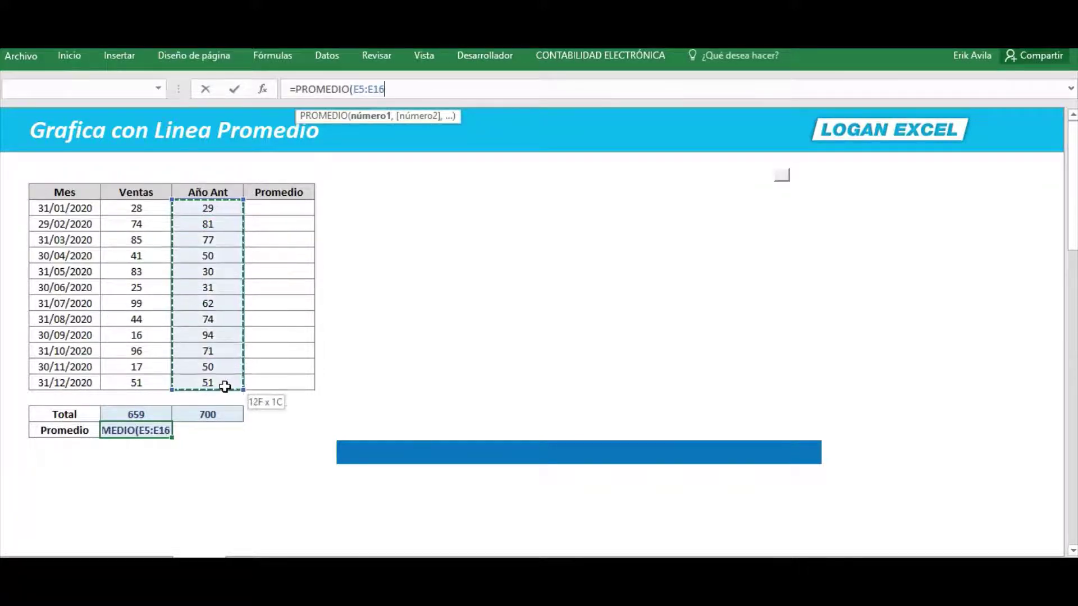
type(")")
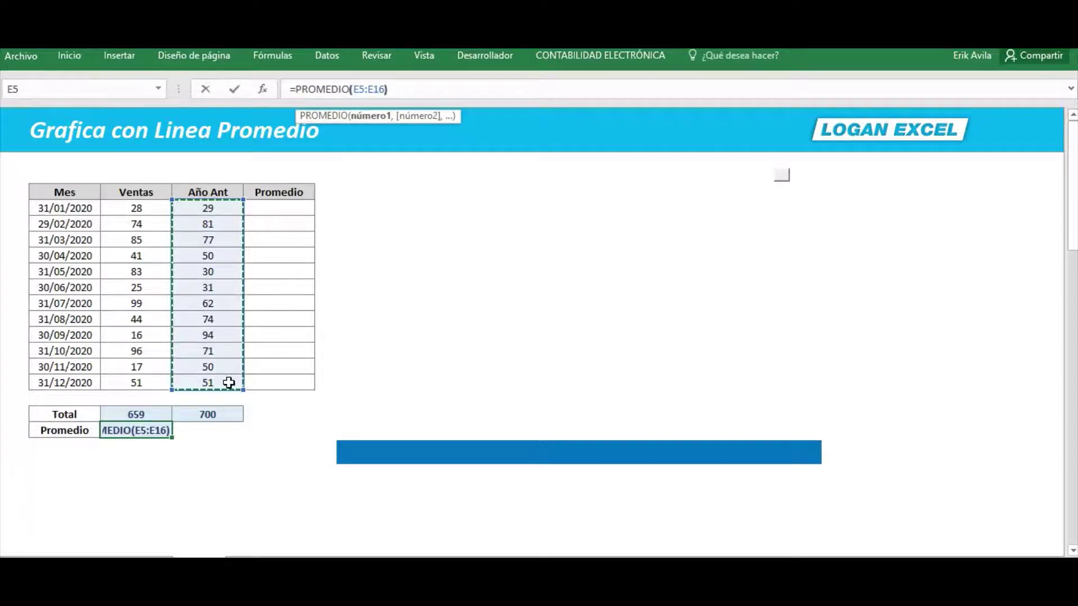
key("Return")
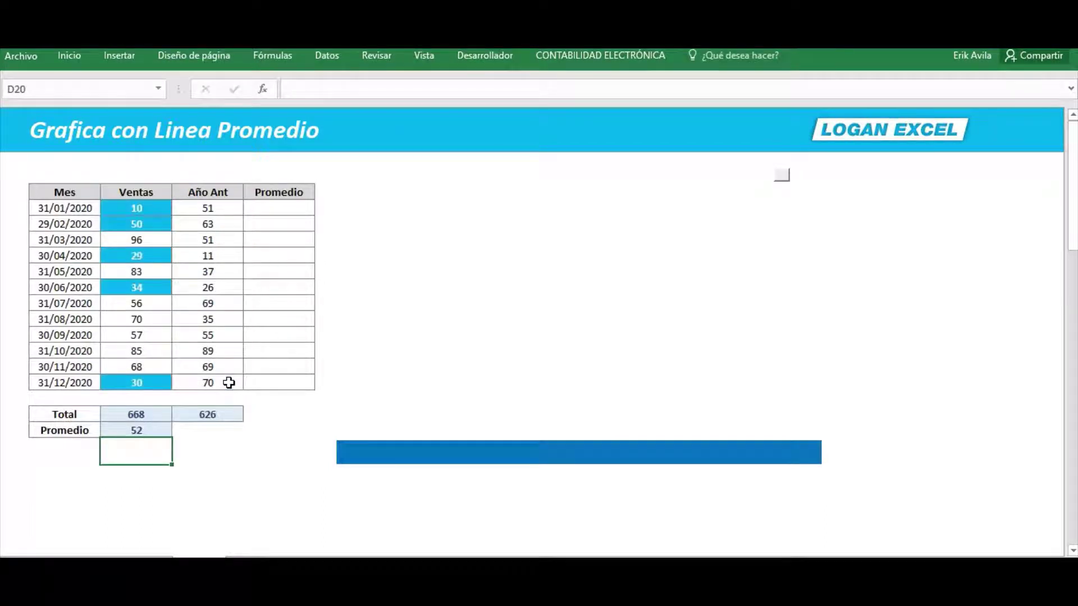
key("Up")
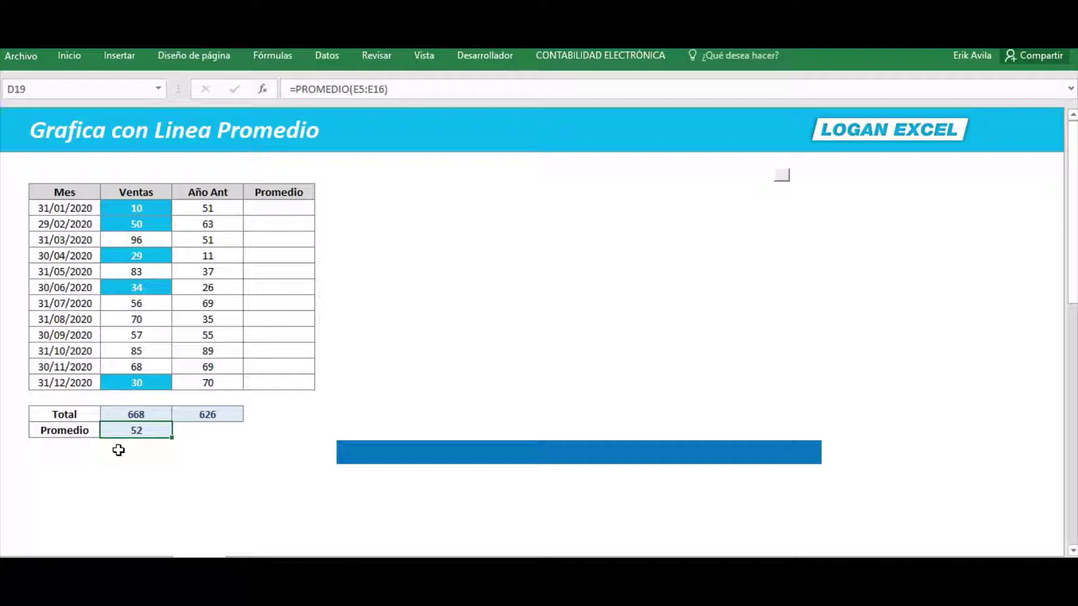
left_click(128, 382)
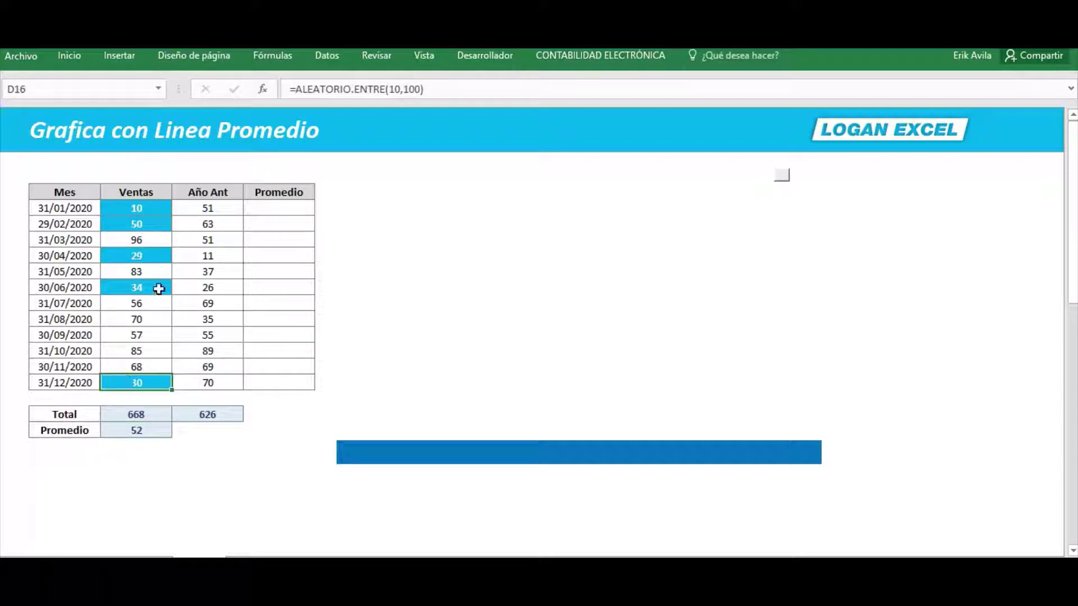
left_click(159, 287)
left_click(160, 256)
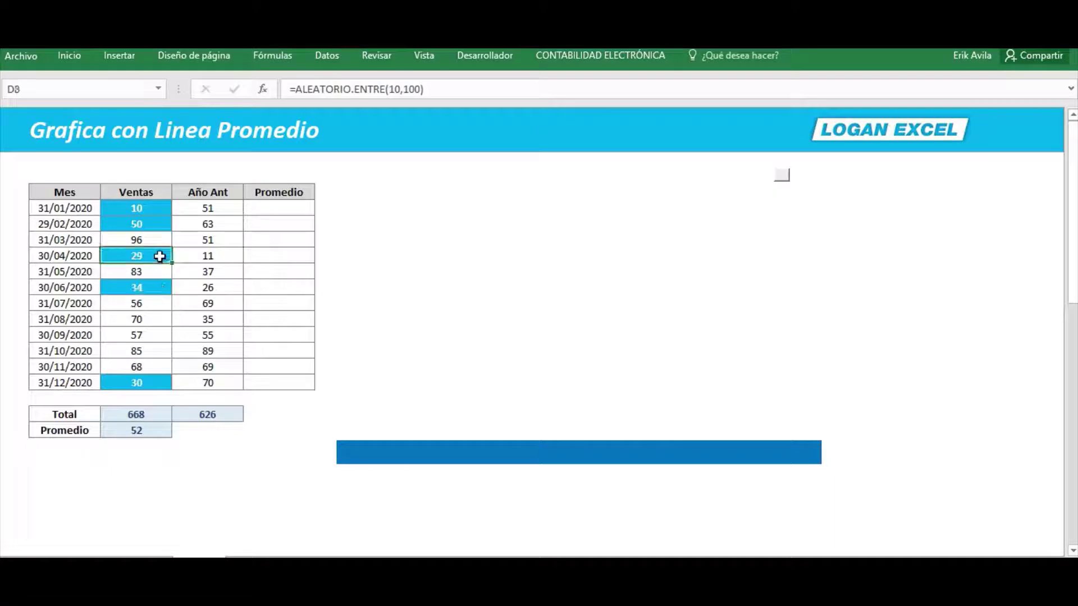
left_click(158, 224)
left_click(160, 210)
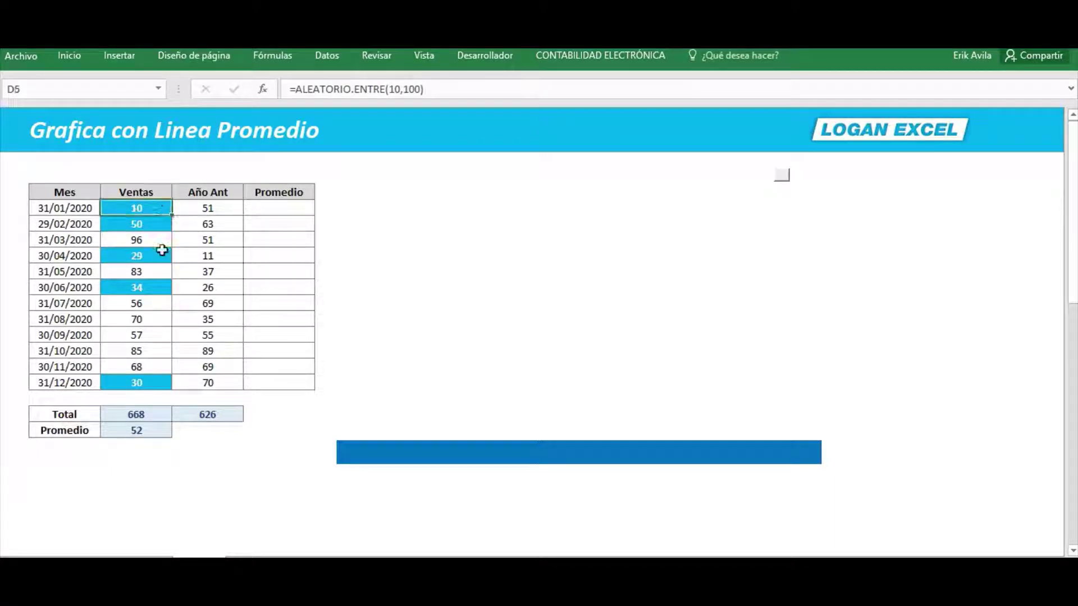
left_click(159, 380)
left_click(156, 286)
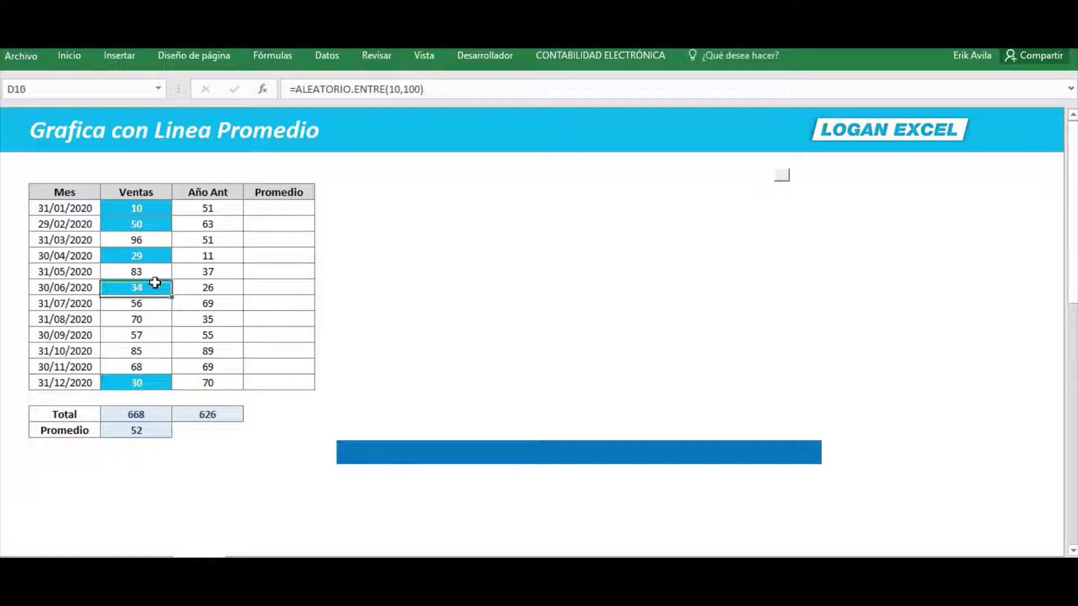
left_click(155, 239)
left_click(200, 226)
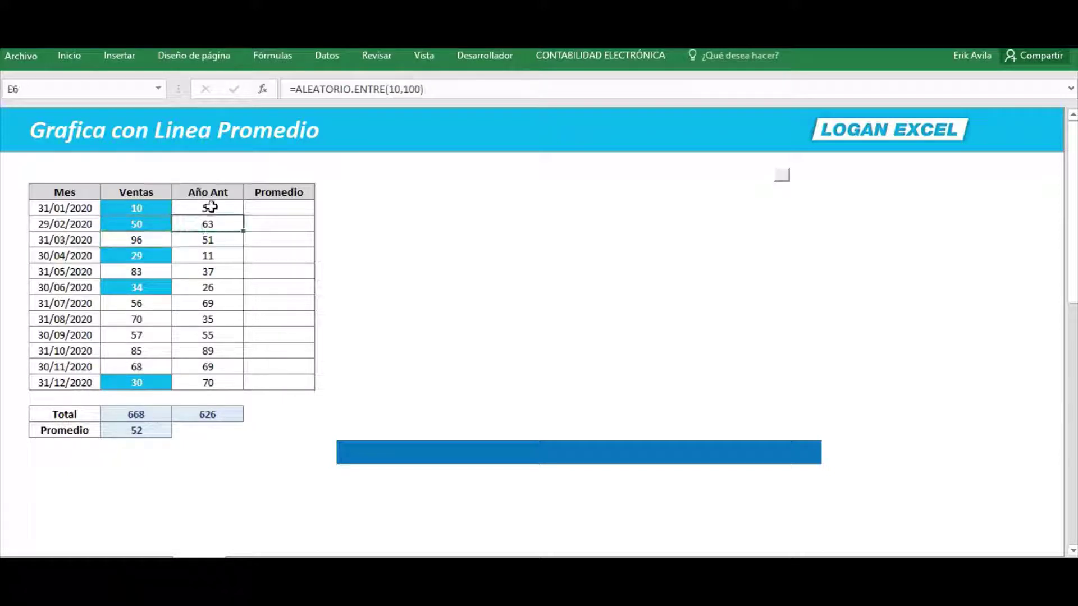
left_click(212, 207)
left_click(274, 207)
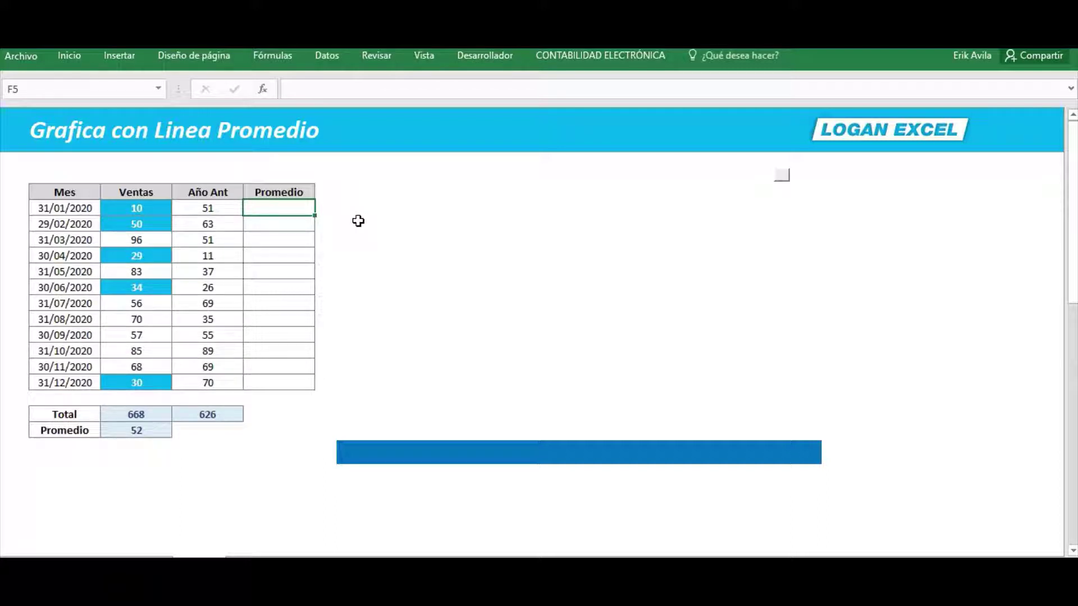
Enter =+D19 in F5 and =+F5 in F6, then fill F6 down to F16.
type("+")
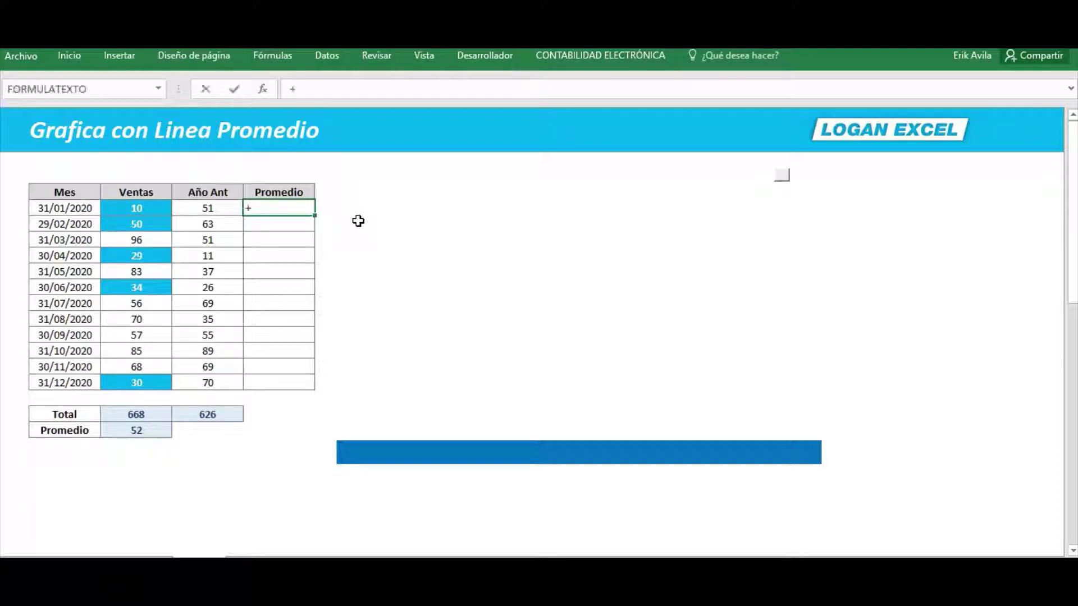
left_click(136, 429)
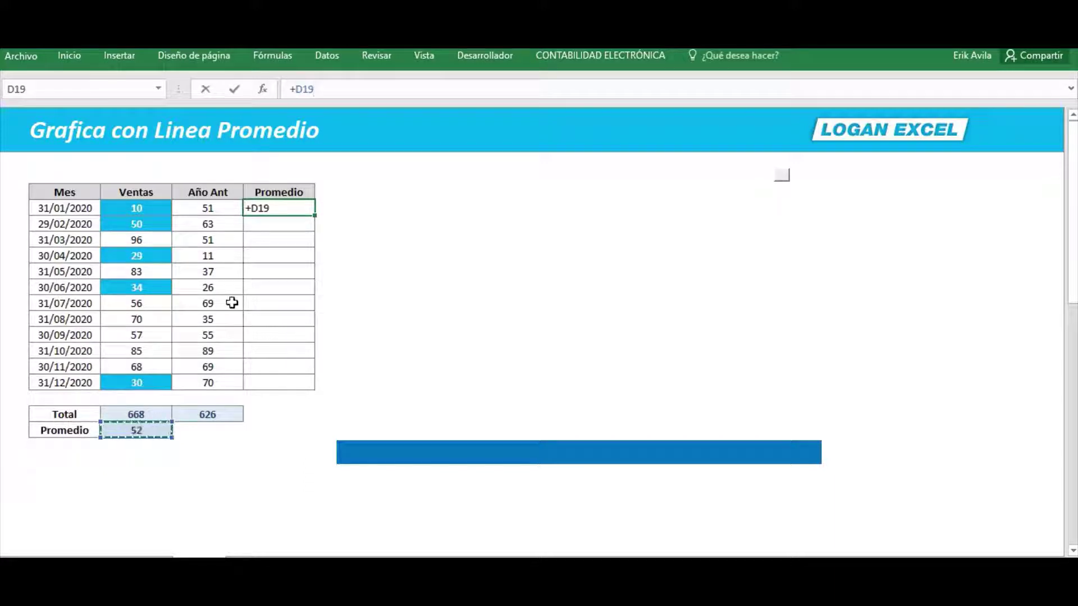
key("Return")
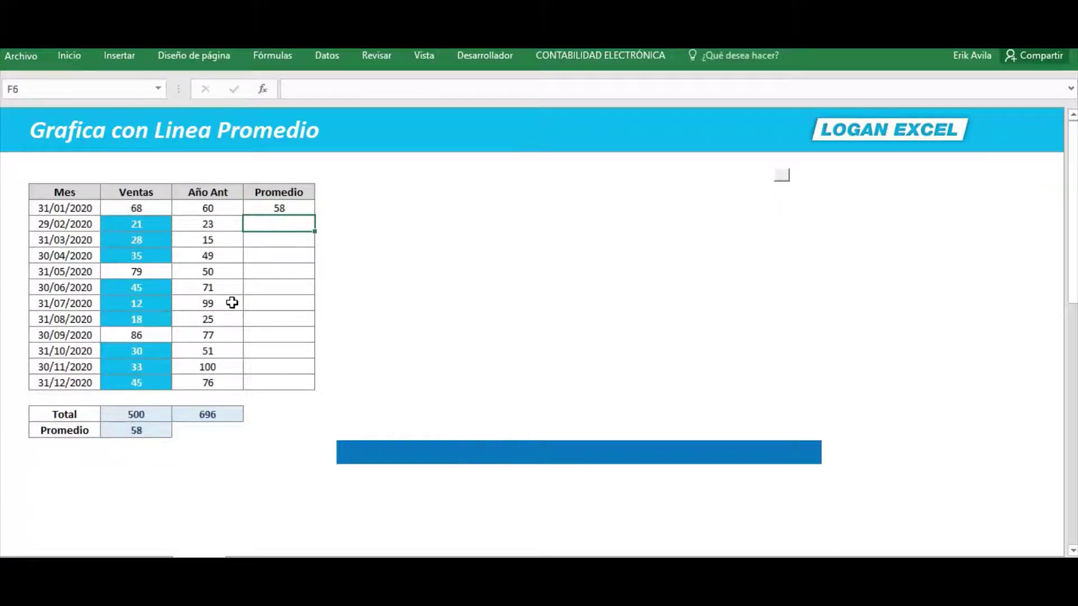
type("+")
key("Up")
key("Return")
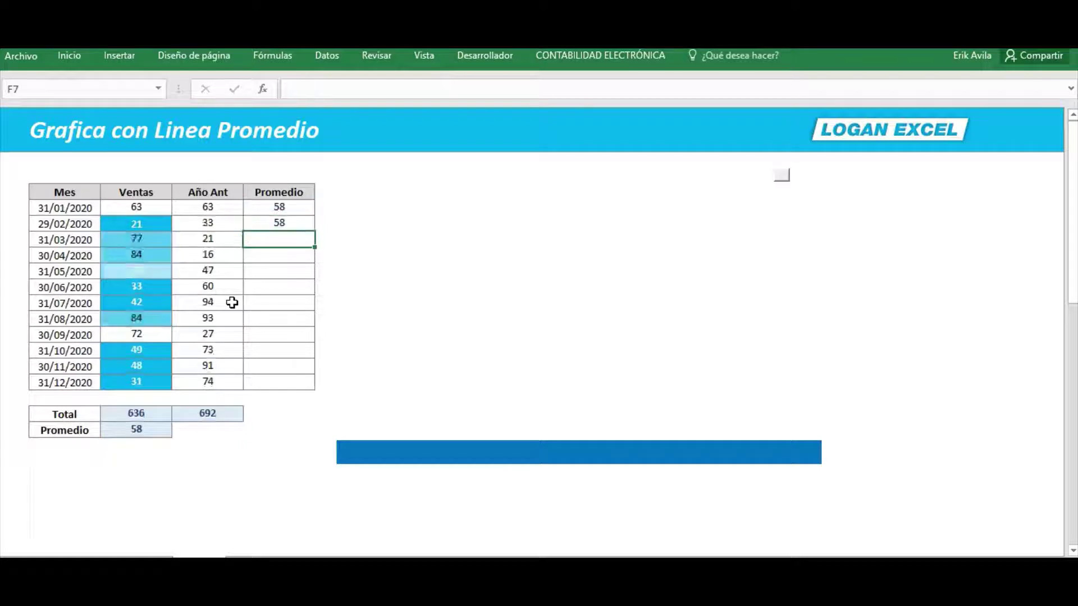
key("Up")
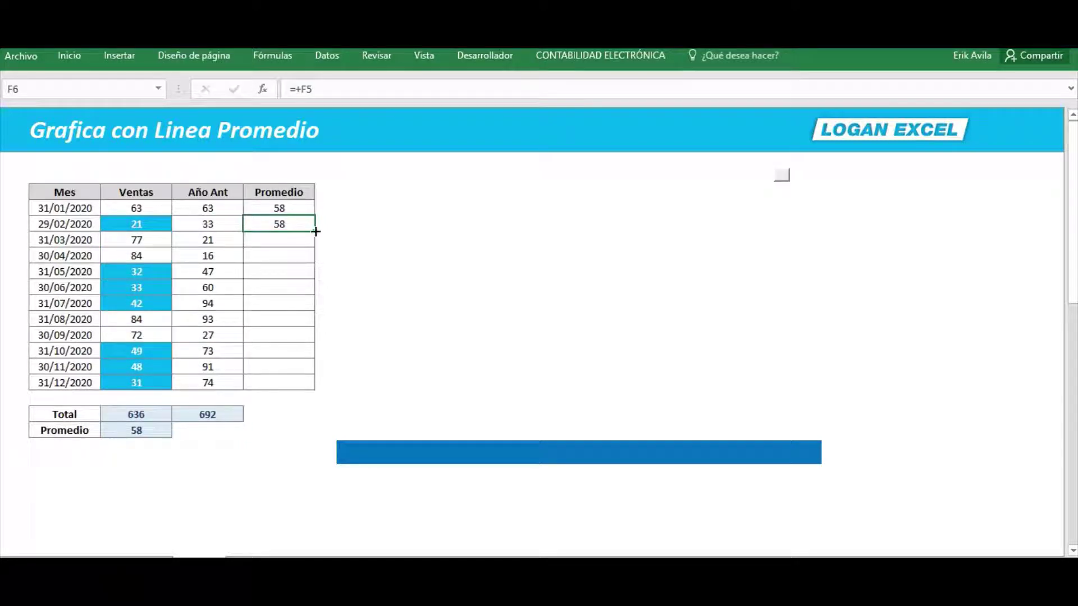
left_click_drag(316, 231, 308, 384)
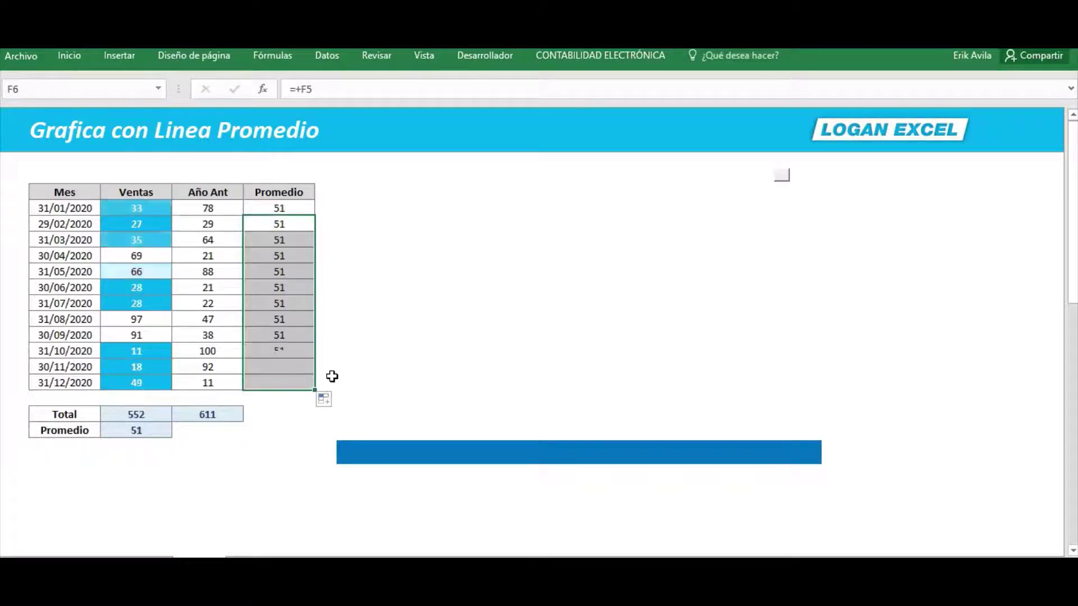
Check the copied Promedio formulas, all showing 51, down to F16.
key("Return")
key("Down")
key("Down")
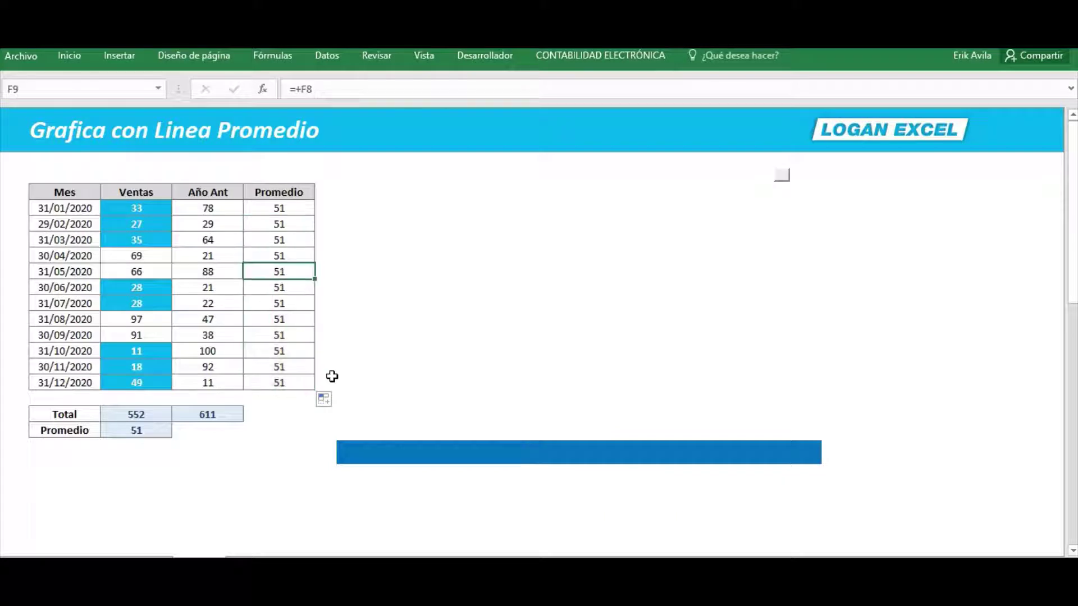
key("Down")
key("Down")
key("Down")
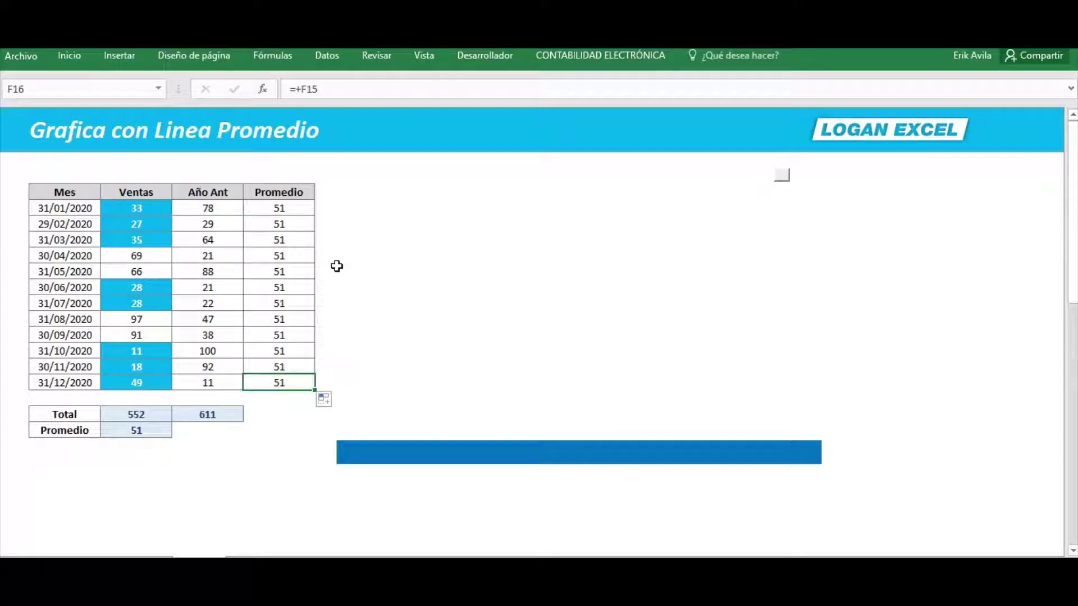
left_click(309, 213)
left_click_drag(302, 245, 305, 236)
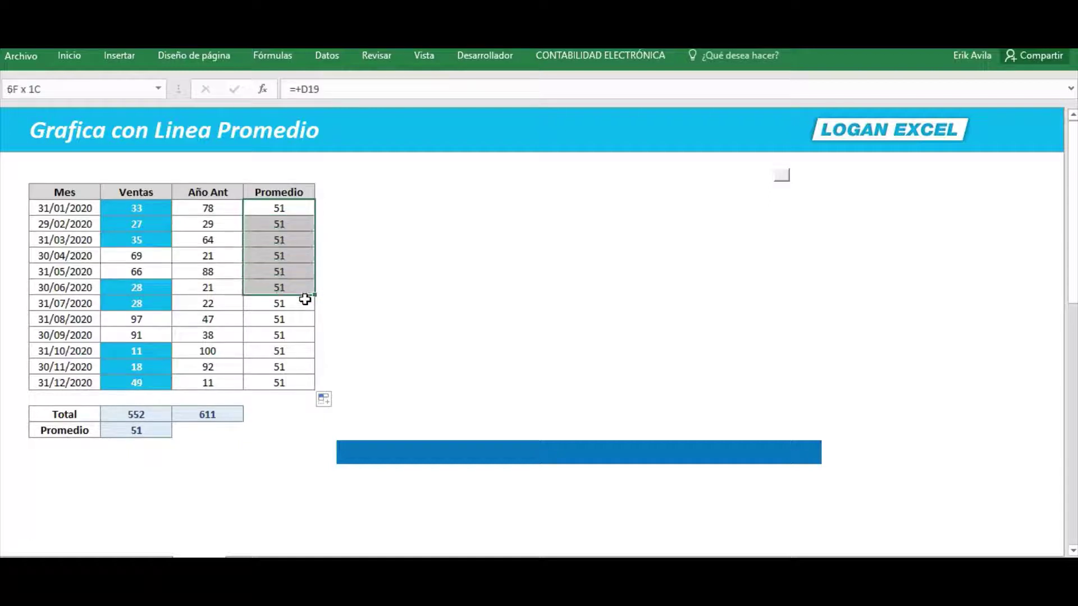
mouse_move(305, 235)
left_mouse_down()
mouse_move(308, 375)
mouse_move(295, 273)
mouse_move(296, 381)
left_mouse_up()
left_click(300, 216)
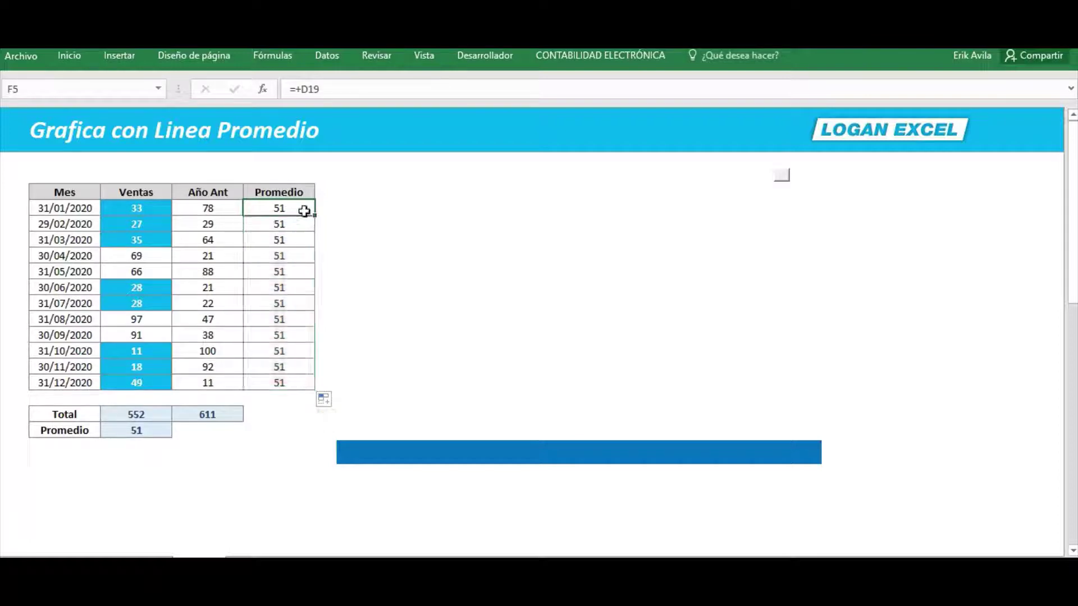
Select the Mes and Ventas data for charting.
left_click(79, 198)
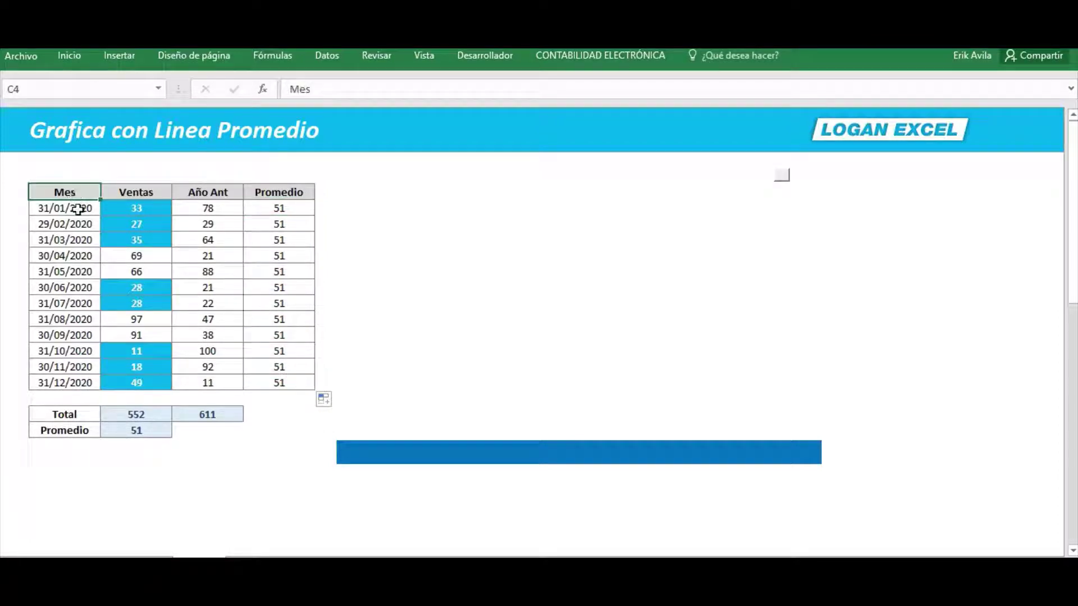
left_click(74, 209)
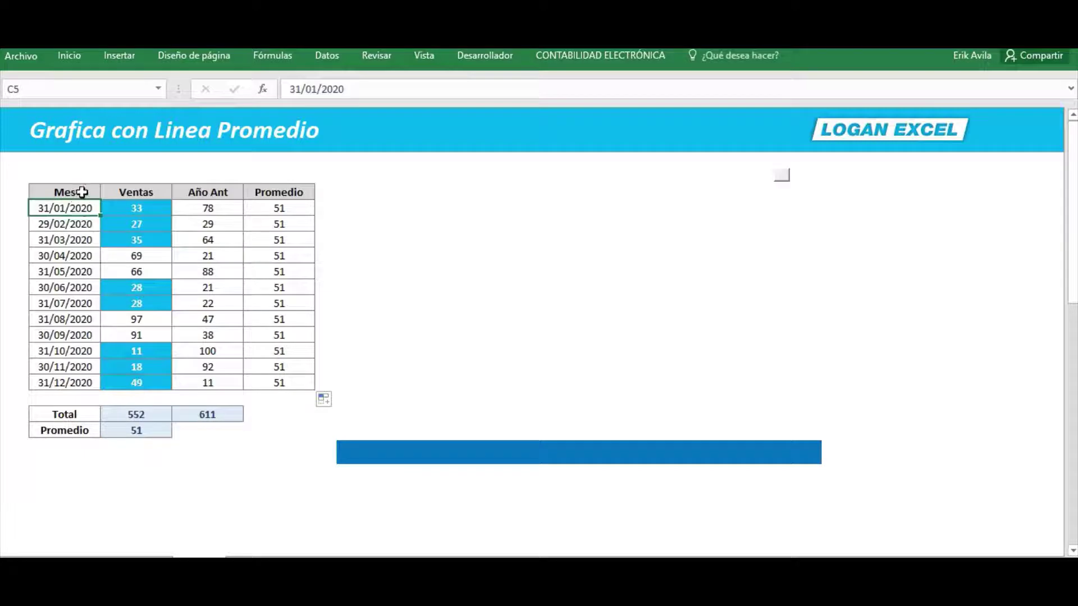
left_click(82, 193)
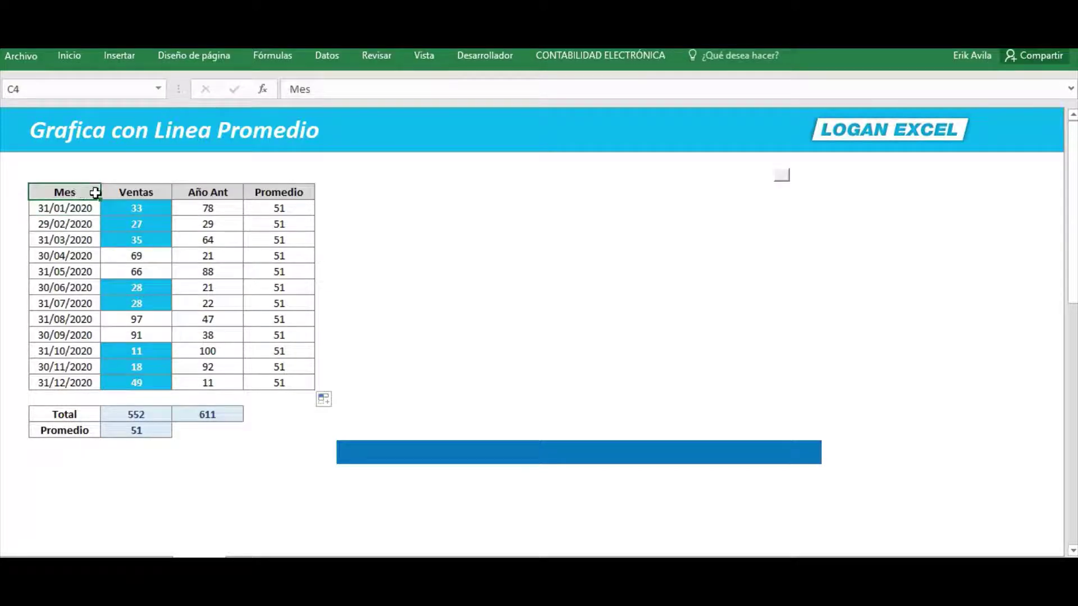
mouse_move(83, 193)
left_mouse_down()
mouse_move(117, 382)
mouse_move(93, 380)
left_mouse_up()
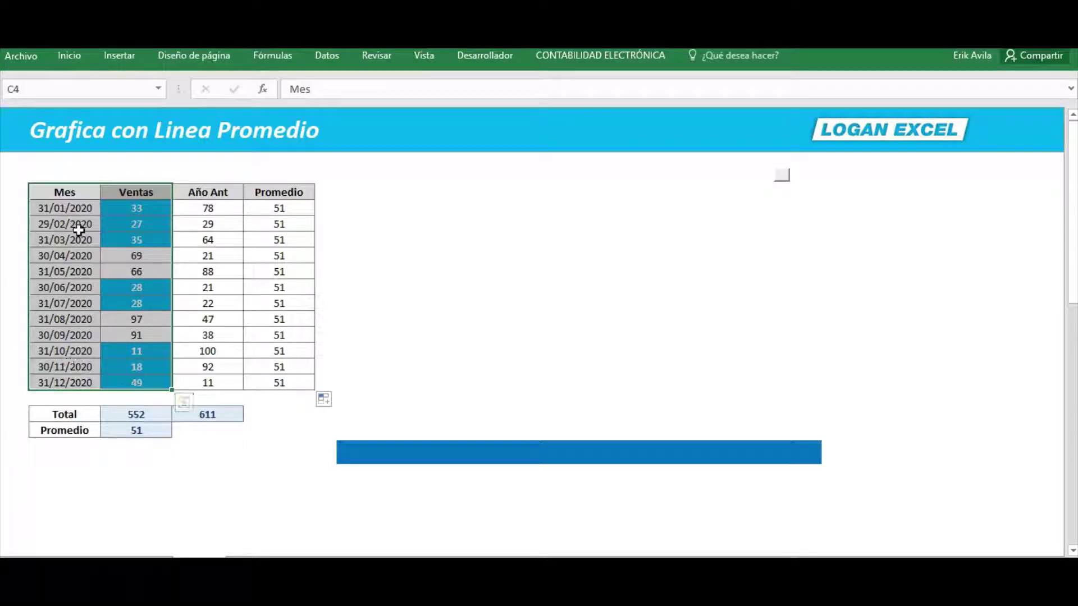
Insert a 2D line chart of the monthly Ventas figures.
left_click(119, 56)
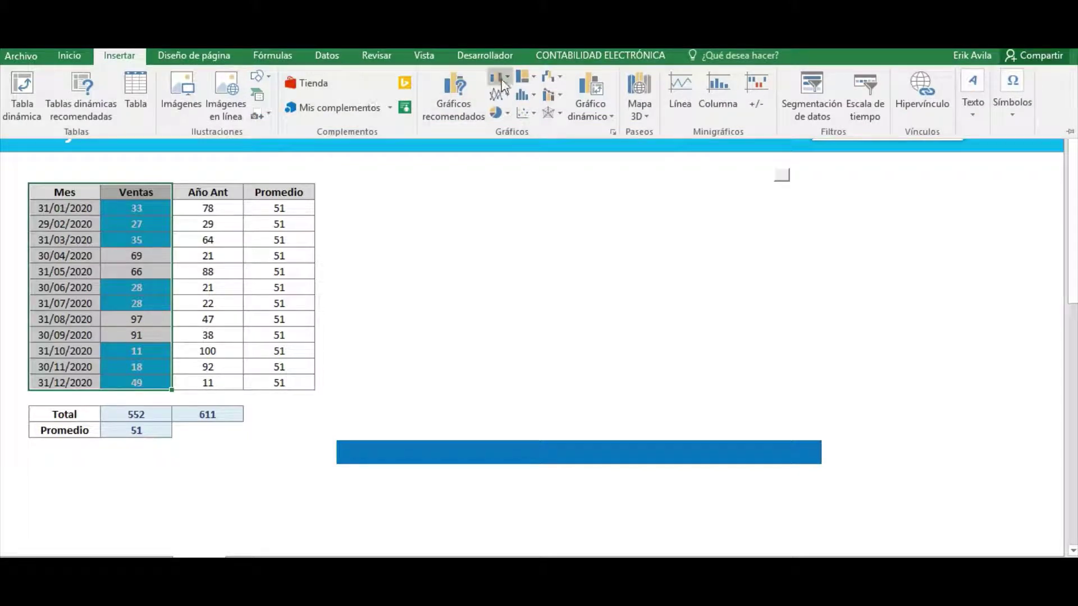
left_click(500, 78)
left_click(503, 84)
left_click(499, 94)
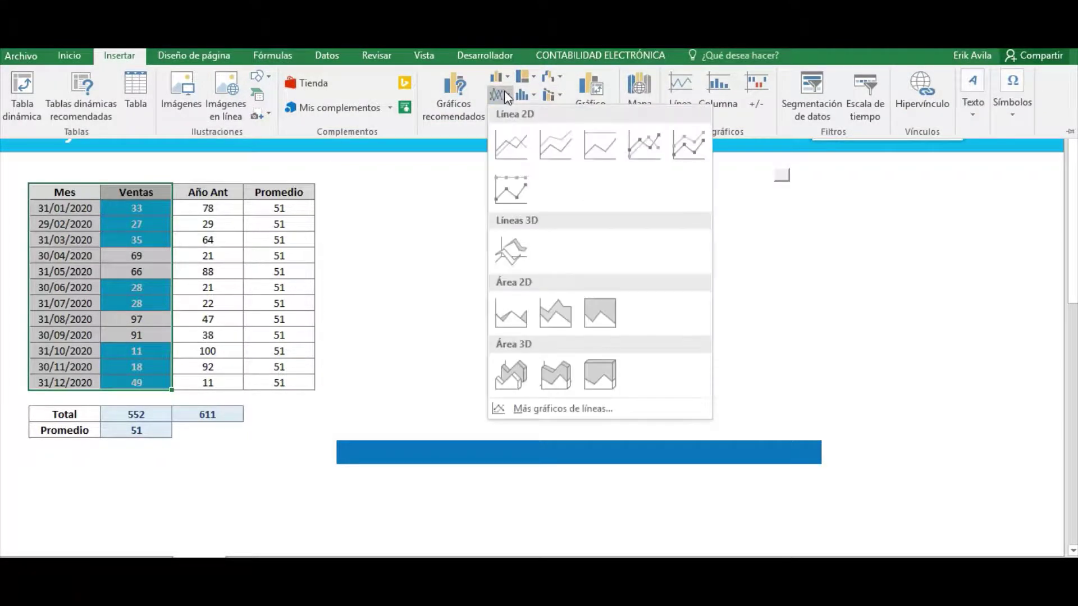
left_click(510, 139)
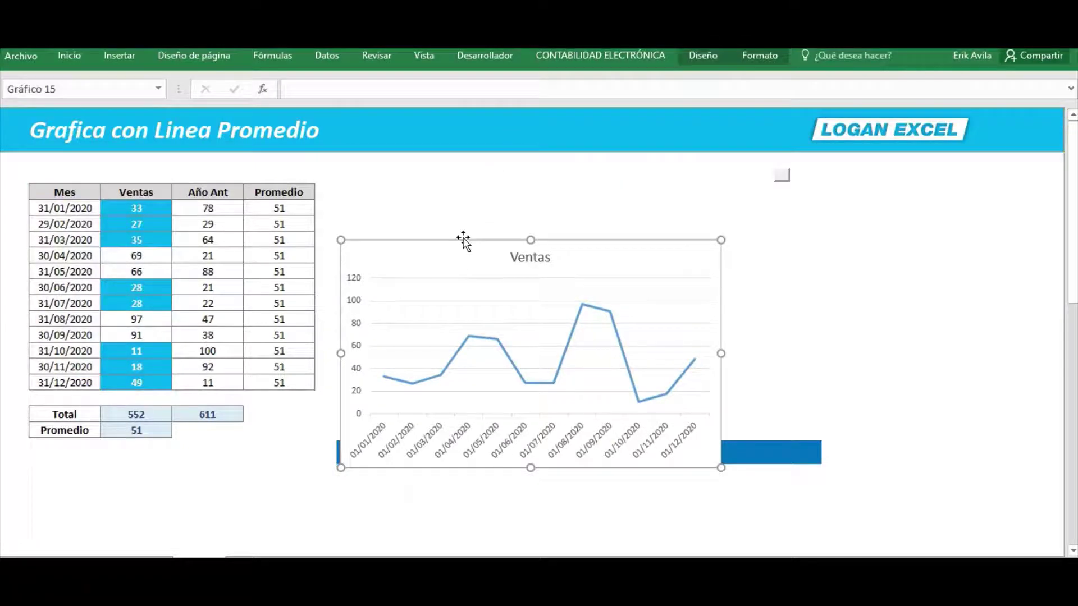
Move the chart slightly higher, widen it to the right and make it taller.
left_click_drag(465, 240, 456, 186)
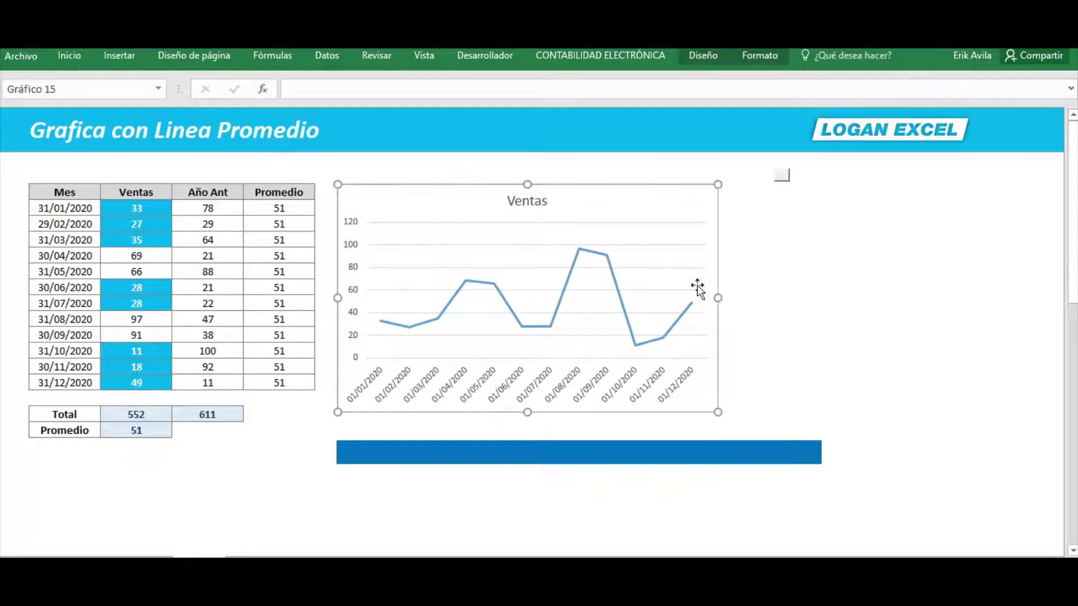
left_click_drag(718, 298, 821, 302)
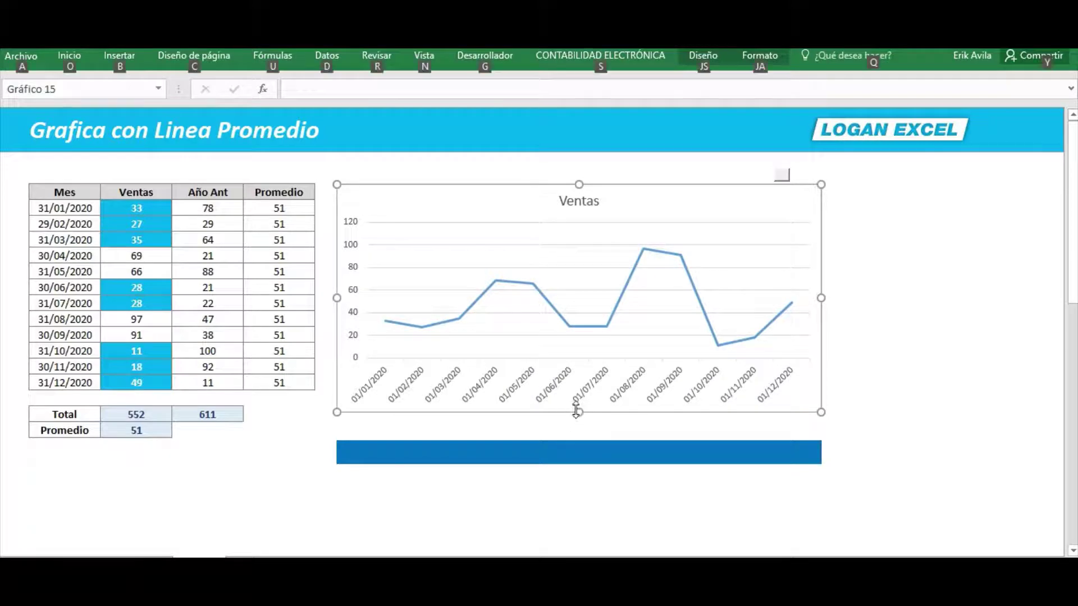
left_click_drag(579, 412, 580, 422)
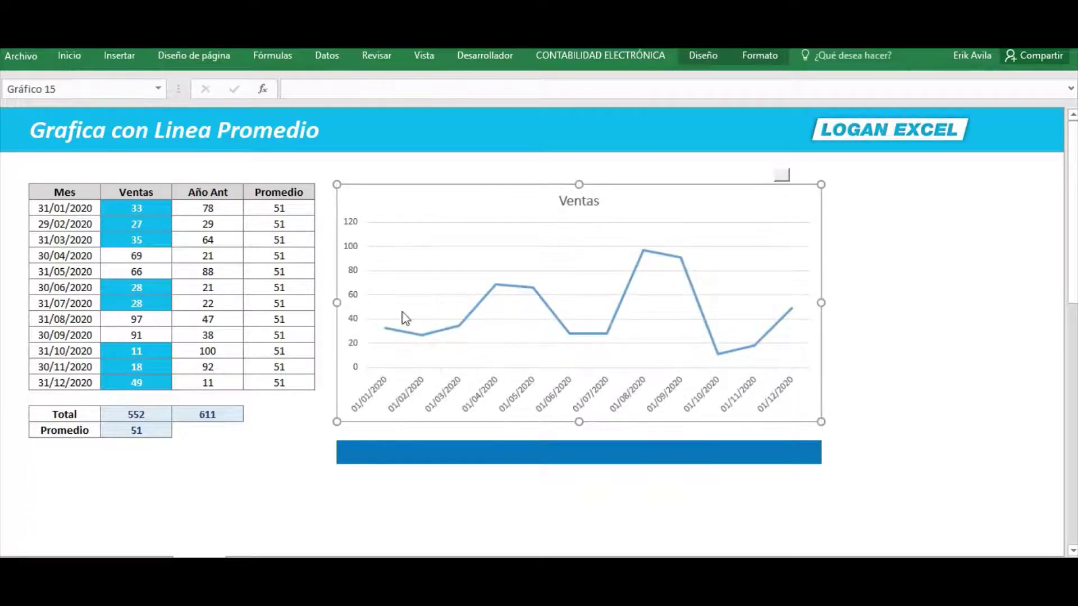
left_click(369, 174)
left_click(309, 222)
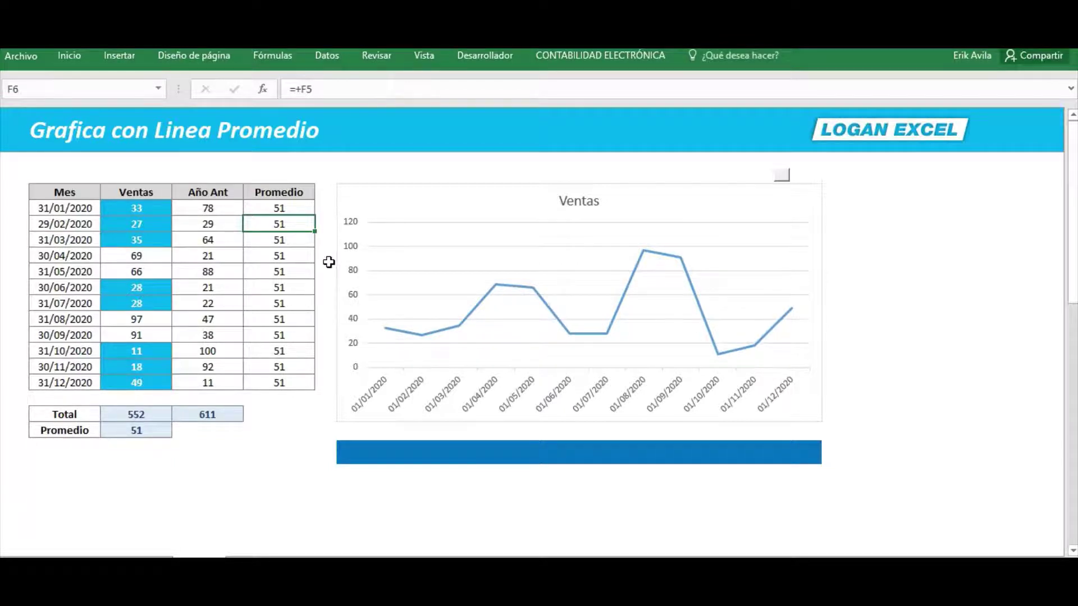
Add a chart series named from F4 with values F5:F16 via Seleccionar datos.
left_click(690, 224)
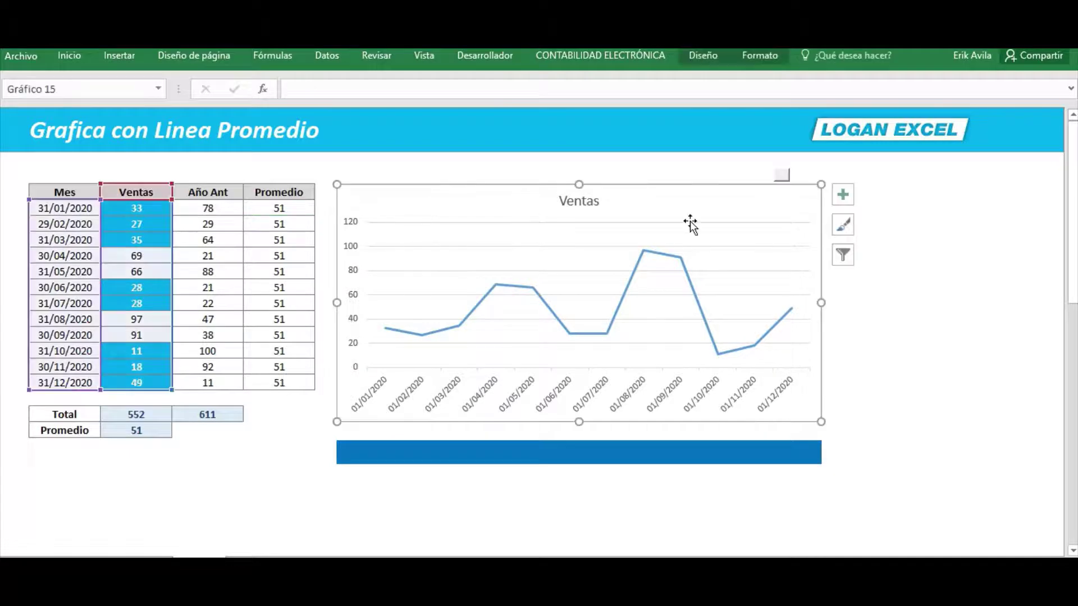
right_click(696, 206)
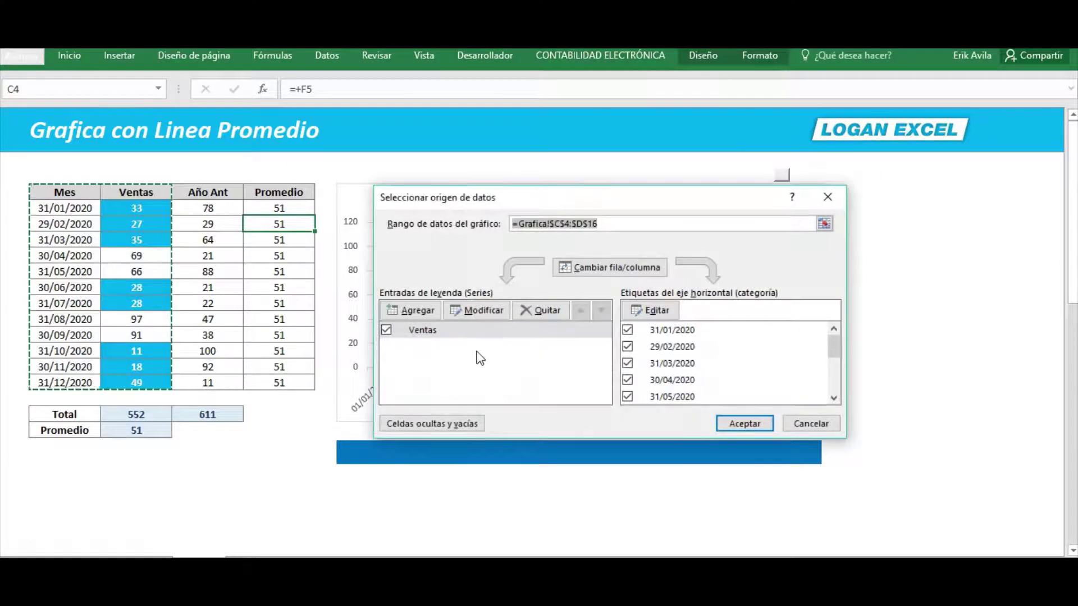
left_click(420, 309)
left_click(532, 302)
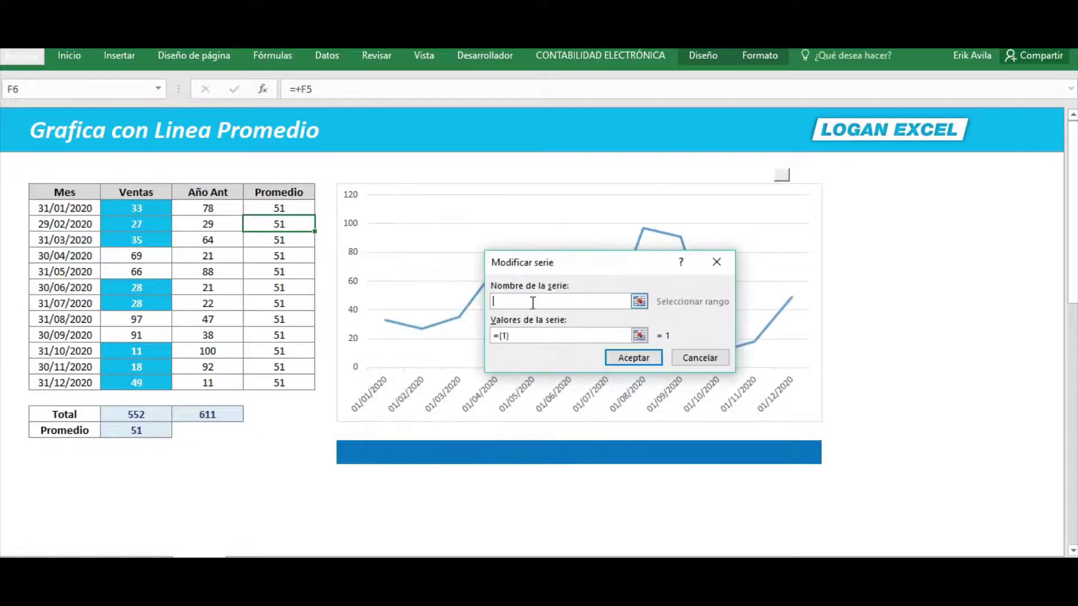
left_click(291, 195)
left_click_drag(538, 337, 453, 331)
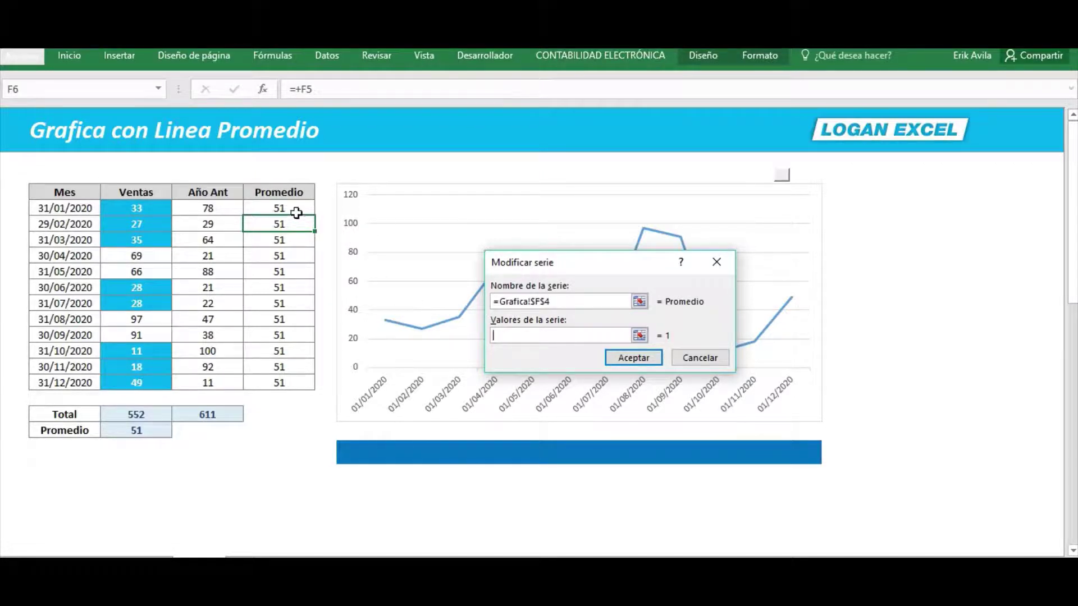
left_click_drag(291, 209, 289, 385)
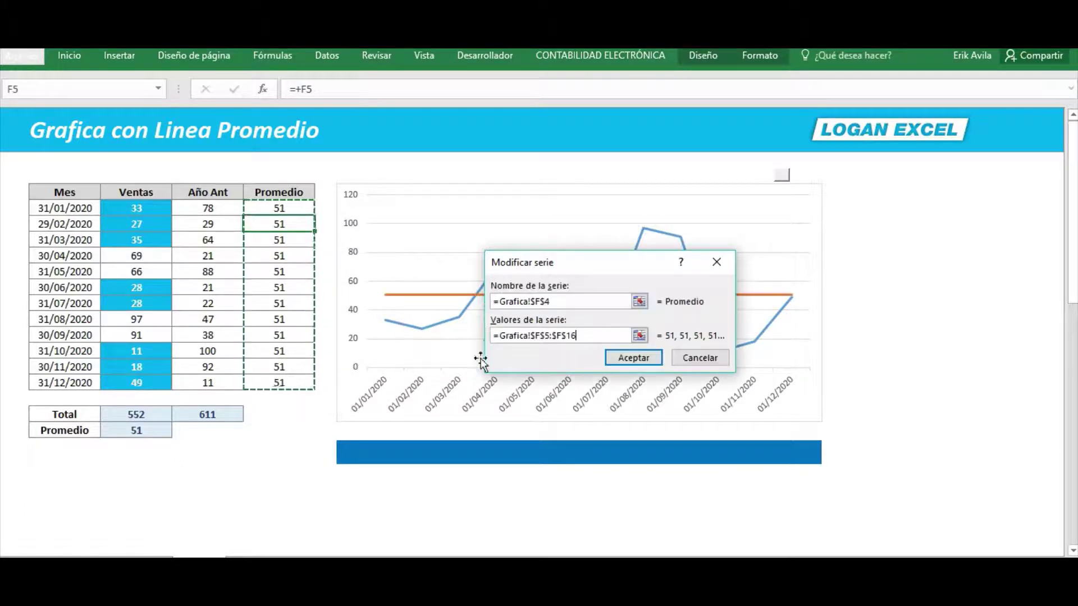
left_click(633, 359)
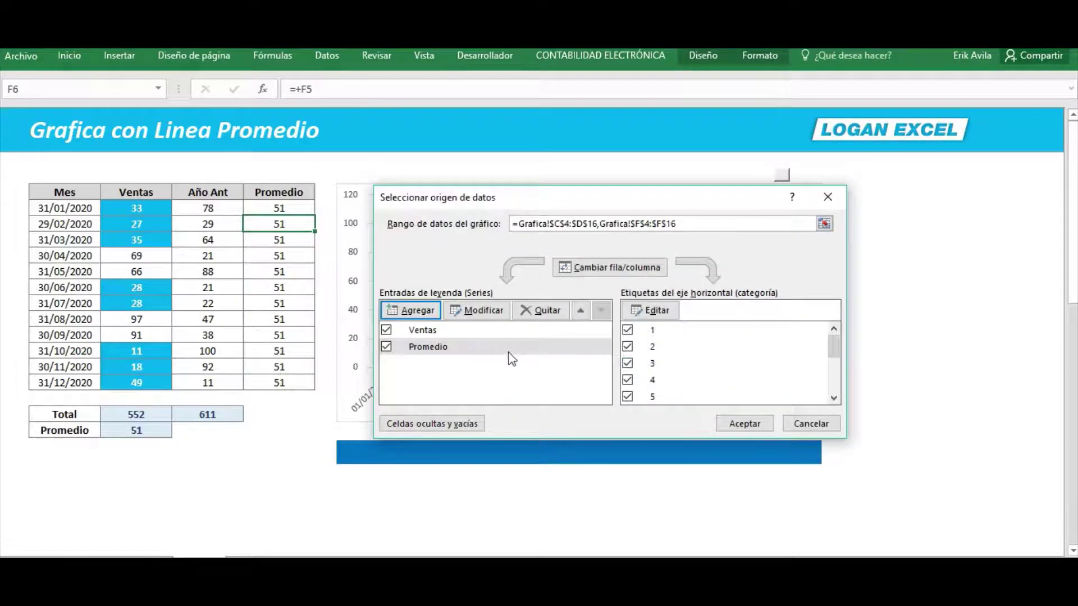
Set the Promedio series' axis labels to the Mes dates in C5:C16.
left_click(553, 332)
left_click(527, 348)
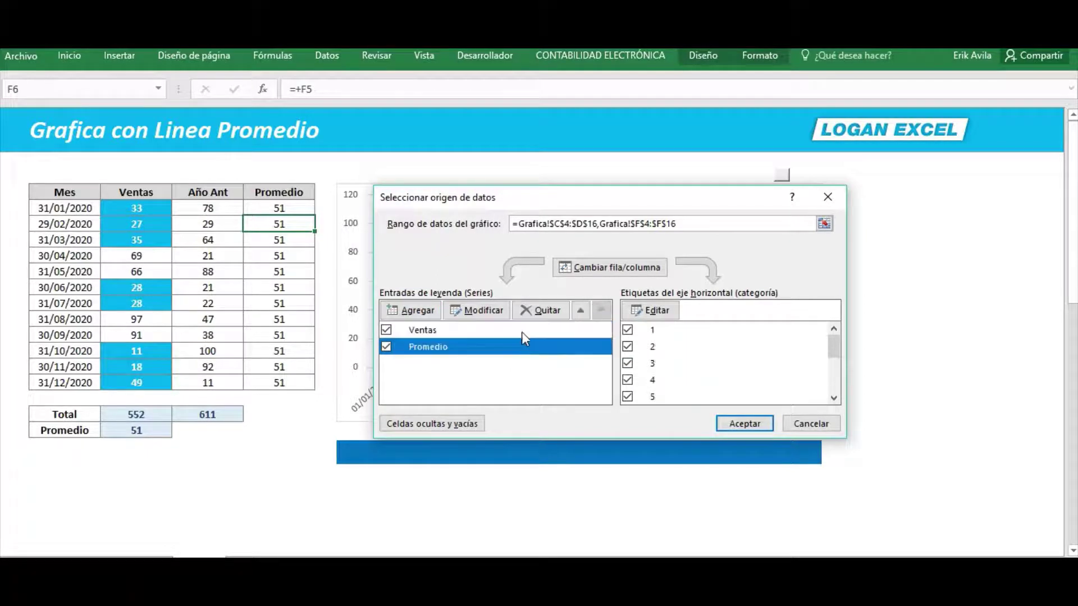
left_click(521, 331)
left_click(522, 344)
left_click(520, 336)
left_click(524, 348)
scroll(664, 385, "down", 1)
scroll(665, 387, "down", 2)
scroll(665, 387, "up", 3)
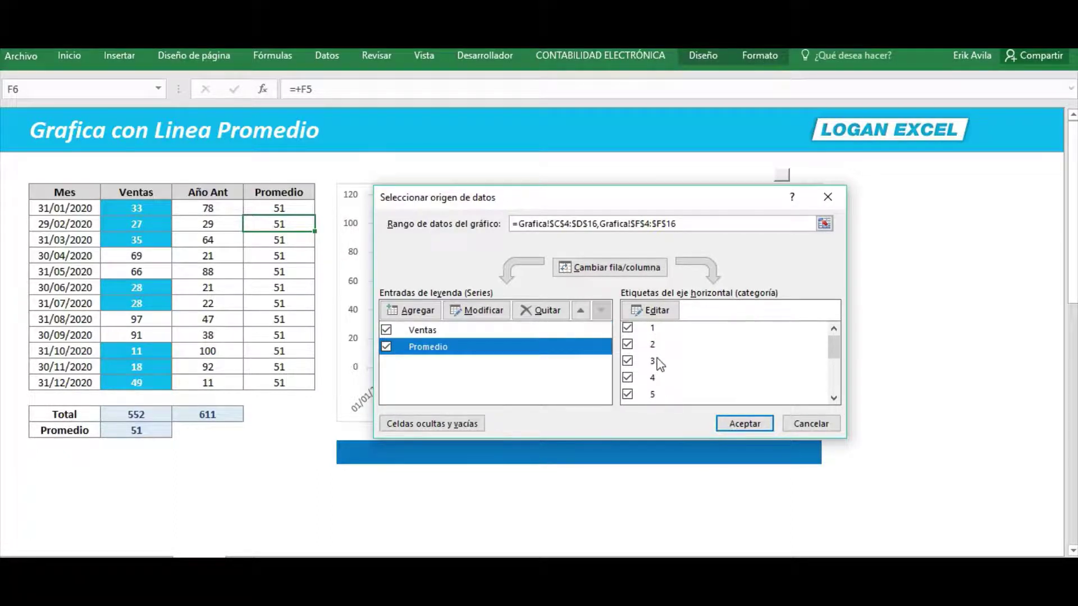
left_click(668, 316)
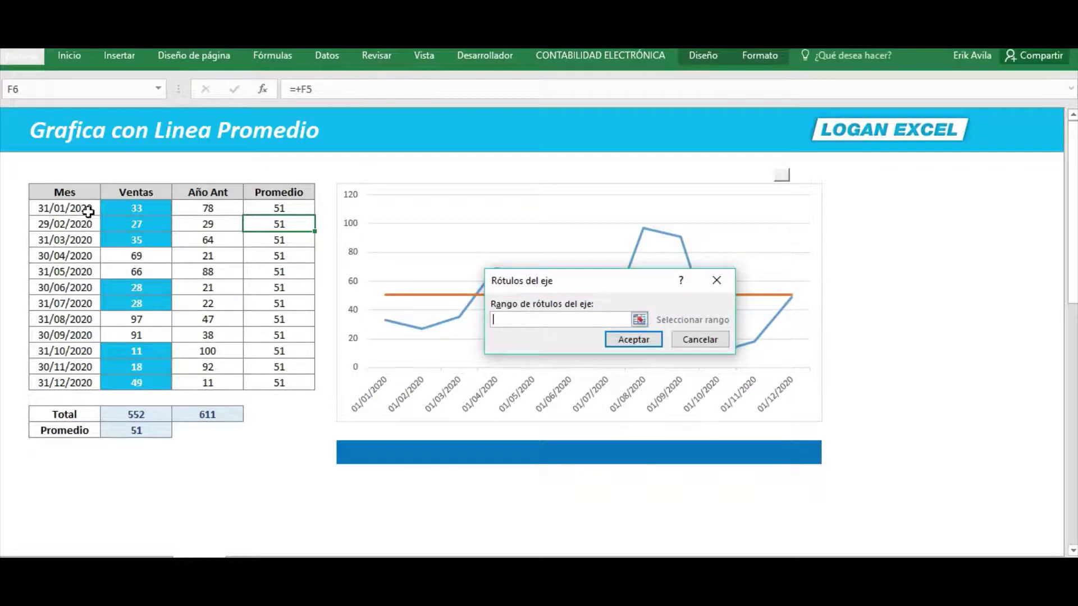
left_click_drag(85, 209, 85, 383)
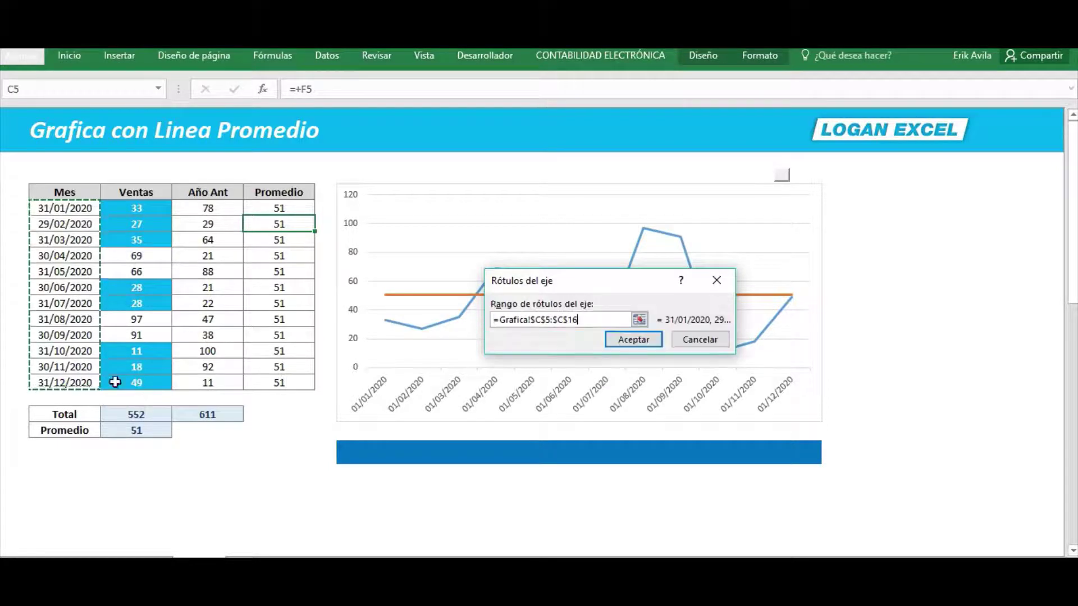
left_click(645, 347)
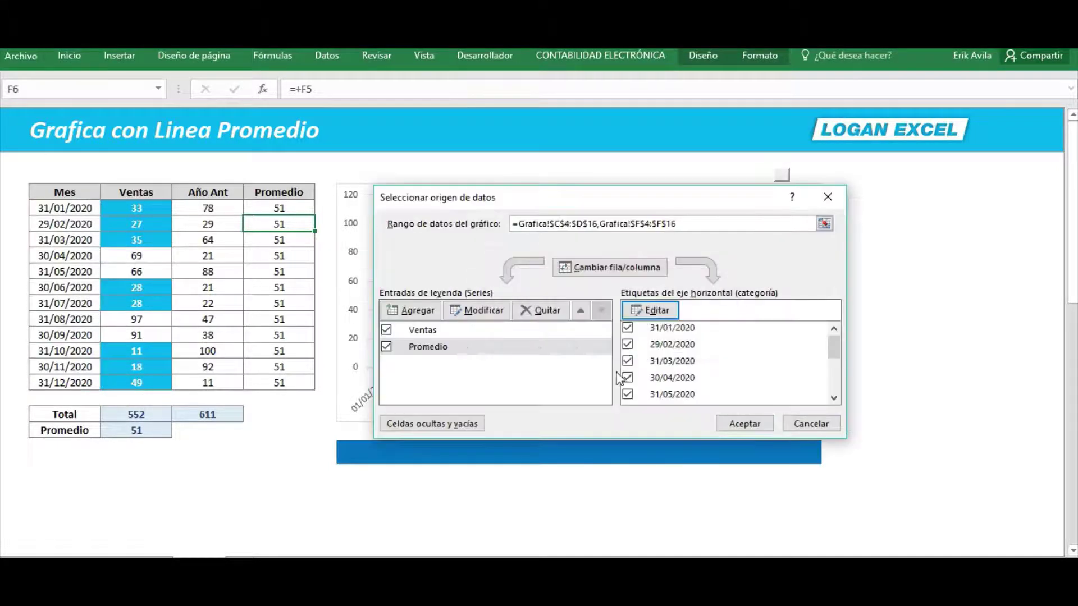
Verify both series use the dates, then apply the data changes to the chart.
left_click(502, 332)
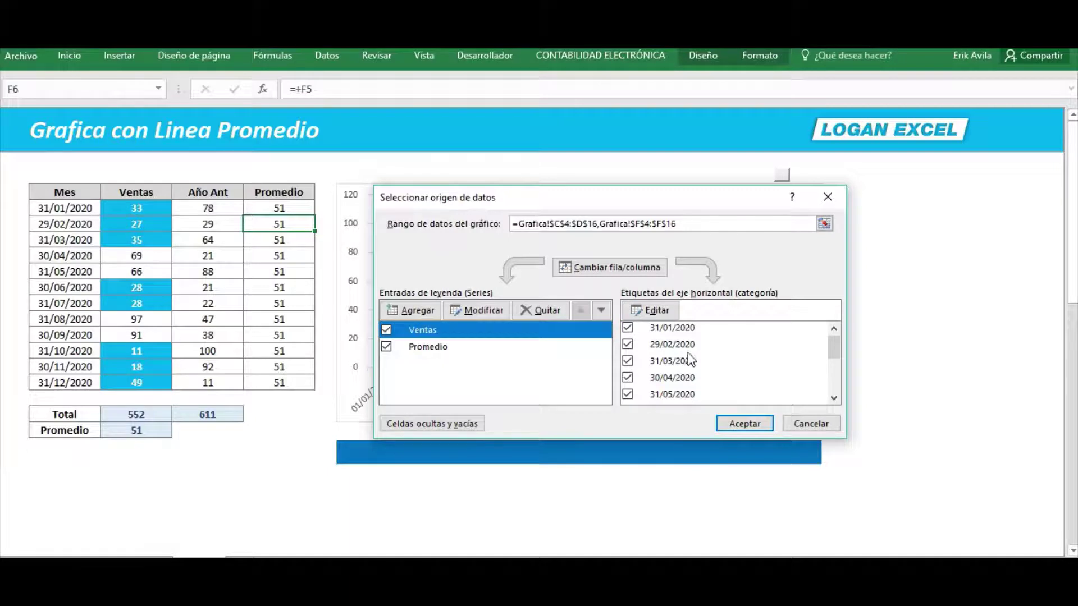
left_click(690, 360)
left_click(470, 345)
left_click(505, 330)
left_click(682, 363)
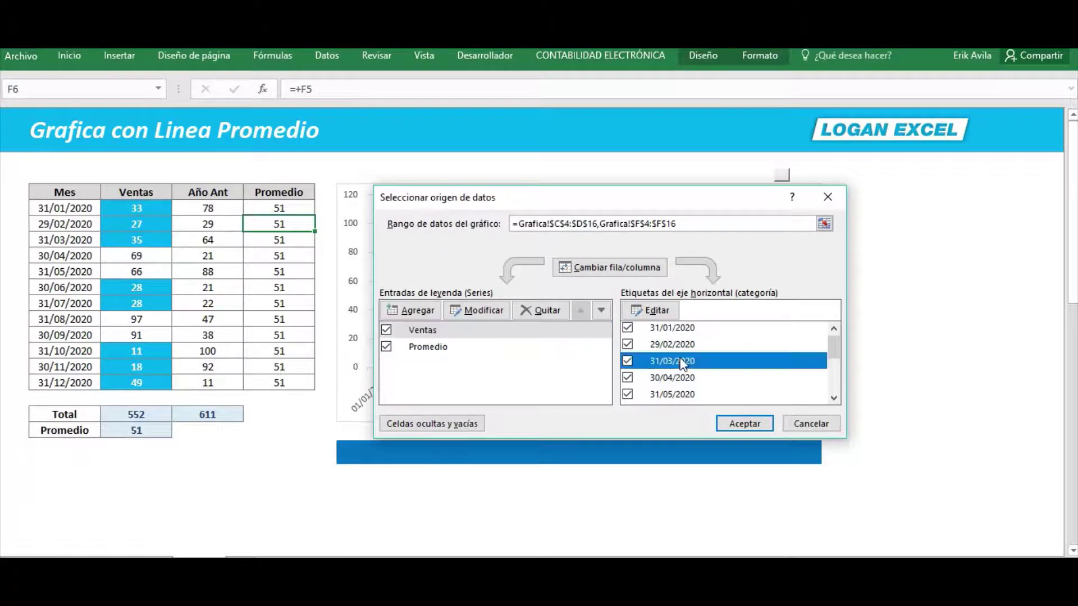
left_click(741, 425)
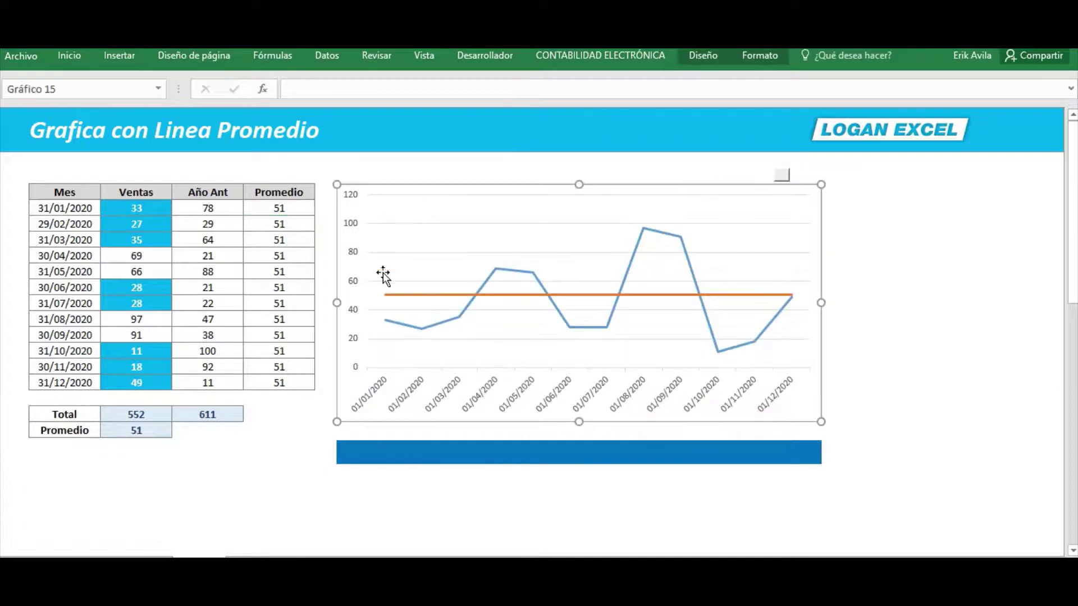
left_click(373, 174)
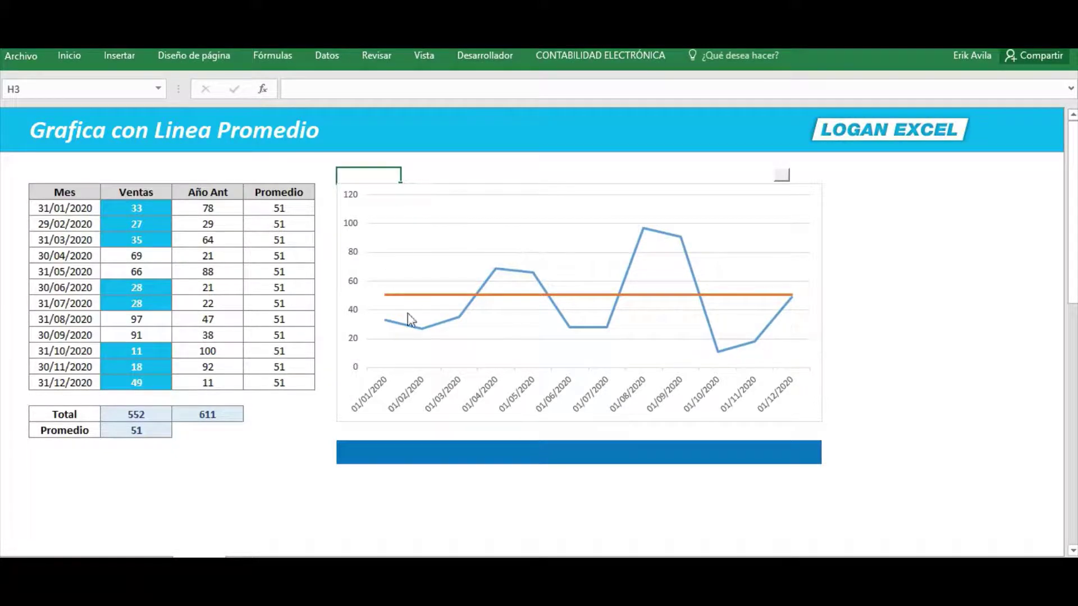
left_click(310, 207)
left_click(331, 163)
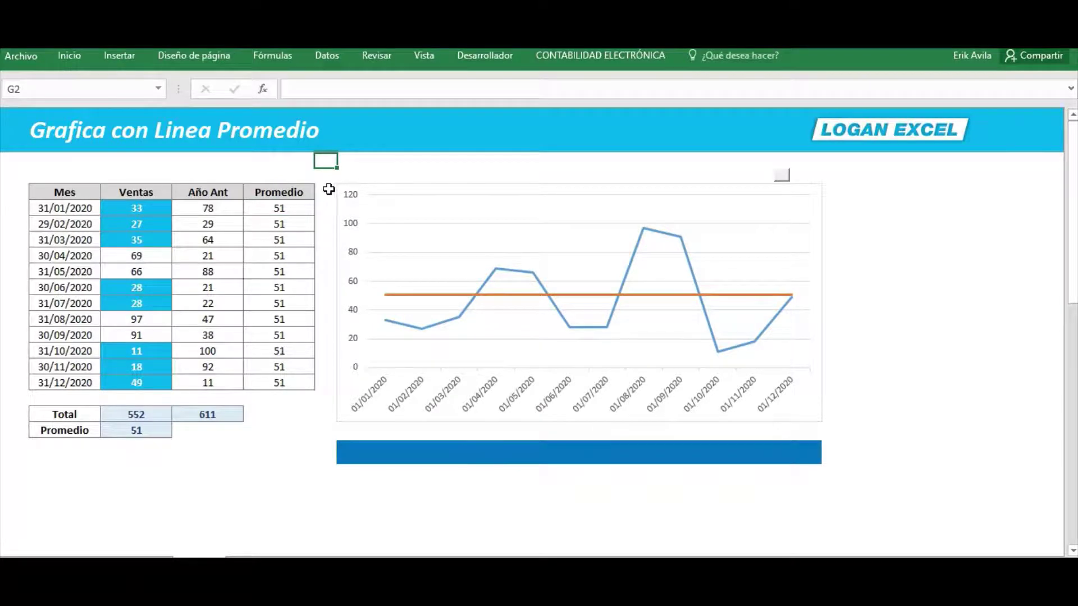
left_click(317, 191)
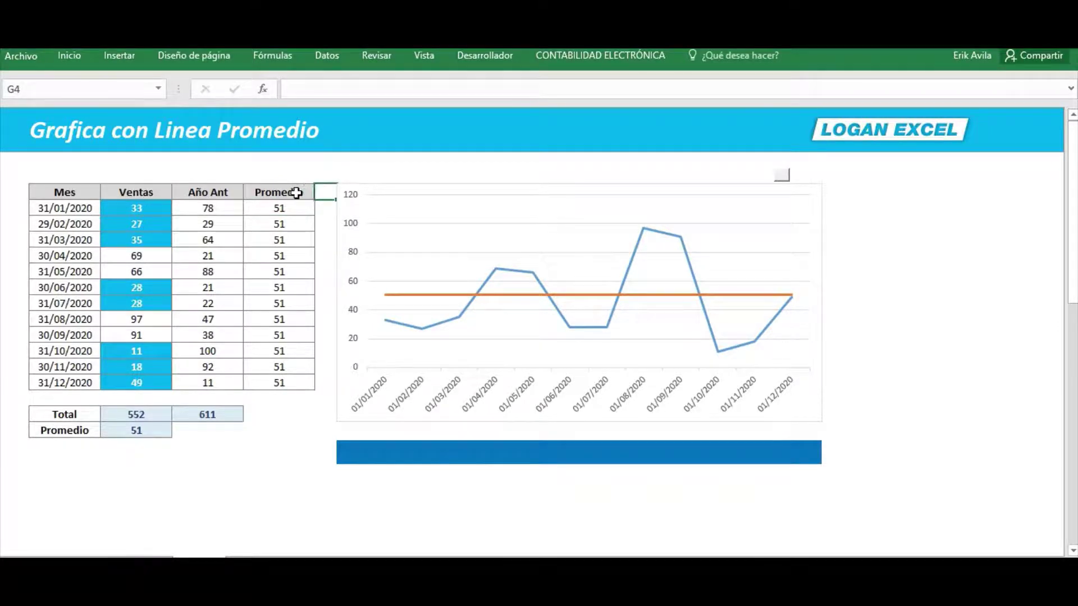
left_click(296, 192)
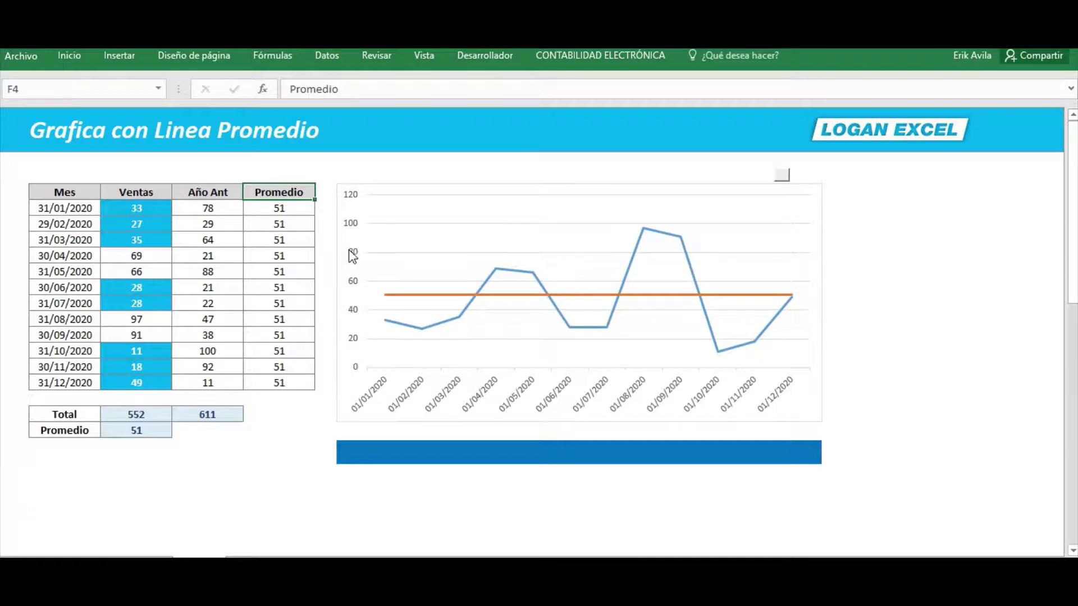
left_click(442, 213)
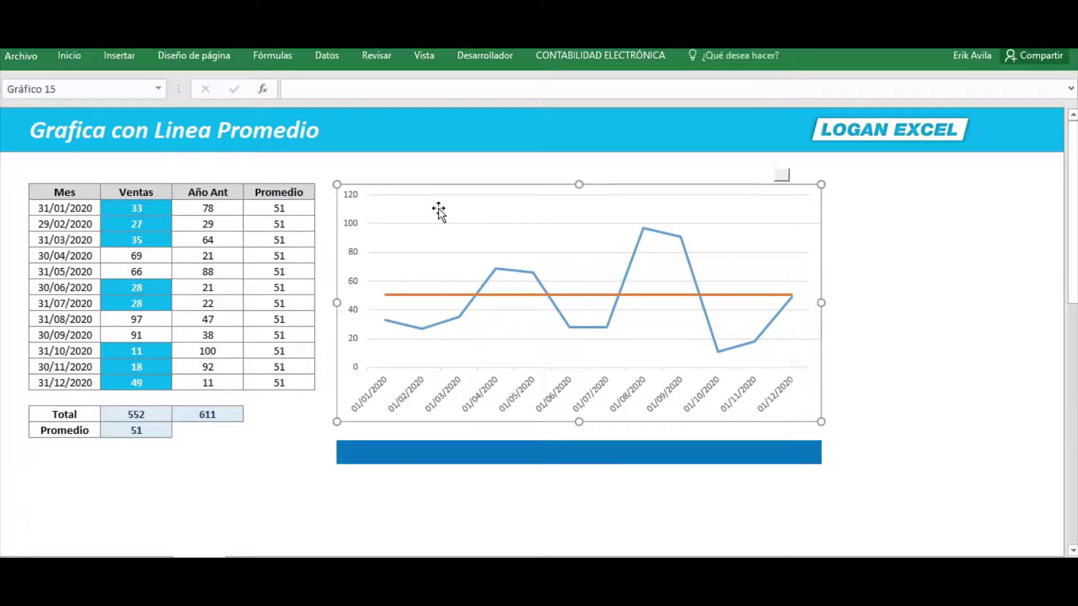
left_click(452, 393)
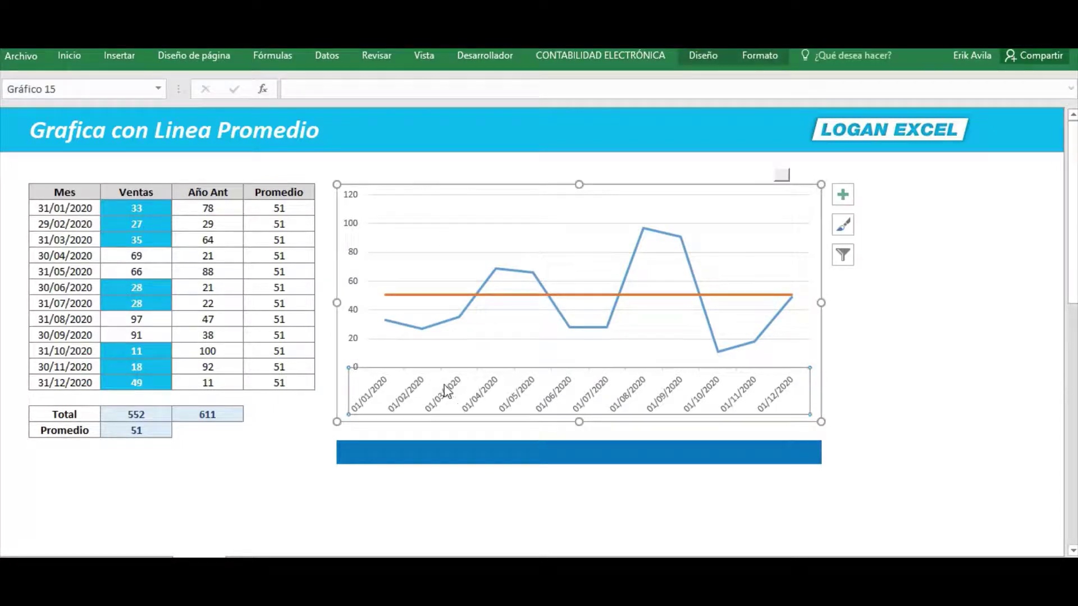
Change the date axis number format code from dd/mm/aaaa to mm.
double_click(480, 403)
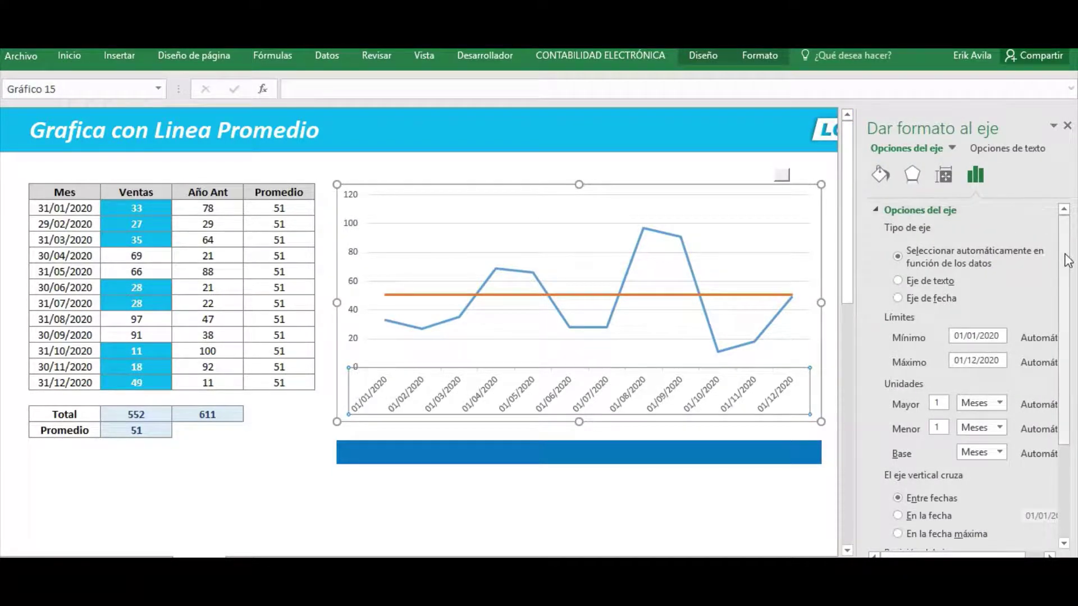
left_click_drag(1065, 276, 1067, 355)
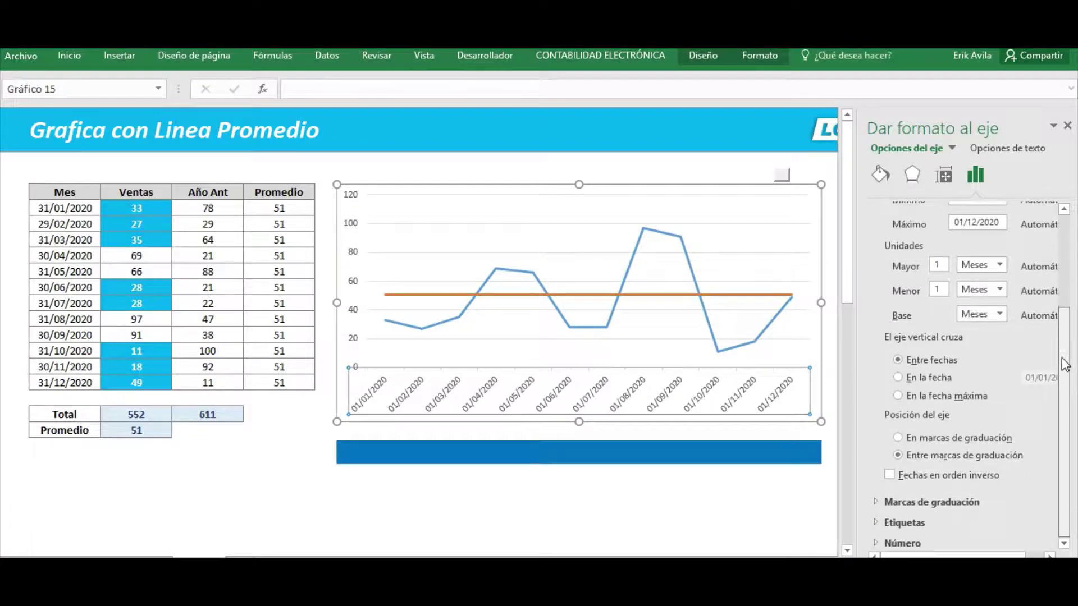
left_click(876, 542)
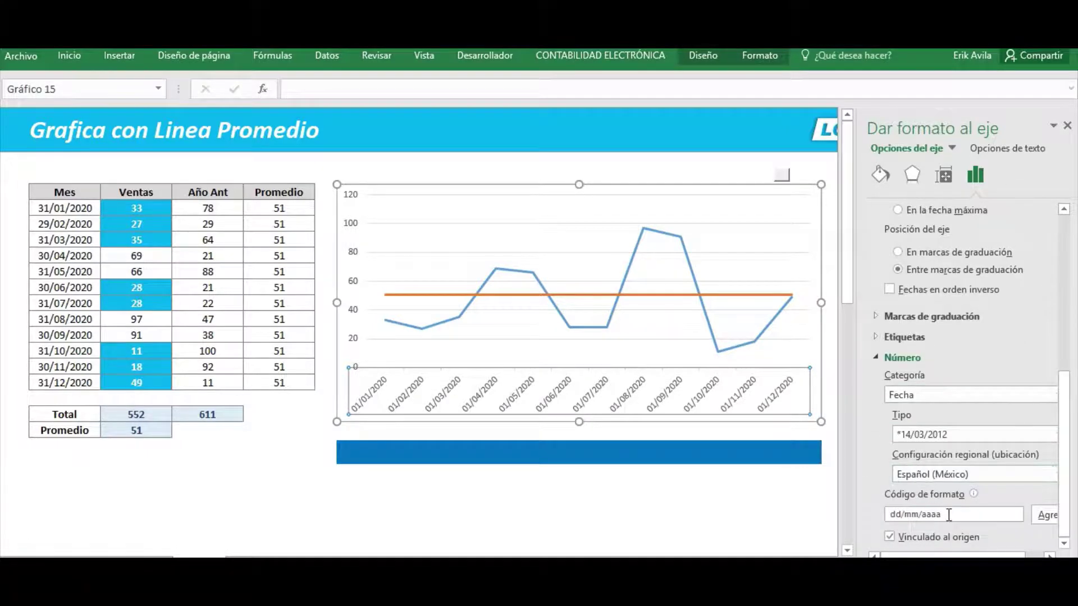
left_click_drag(949, 515, 852, 516)
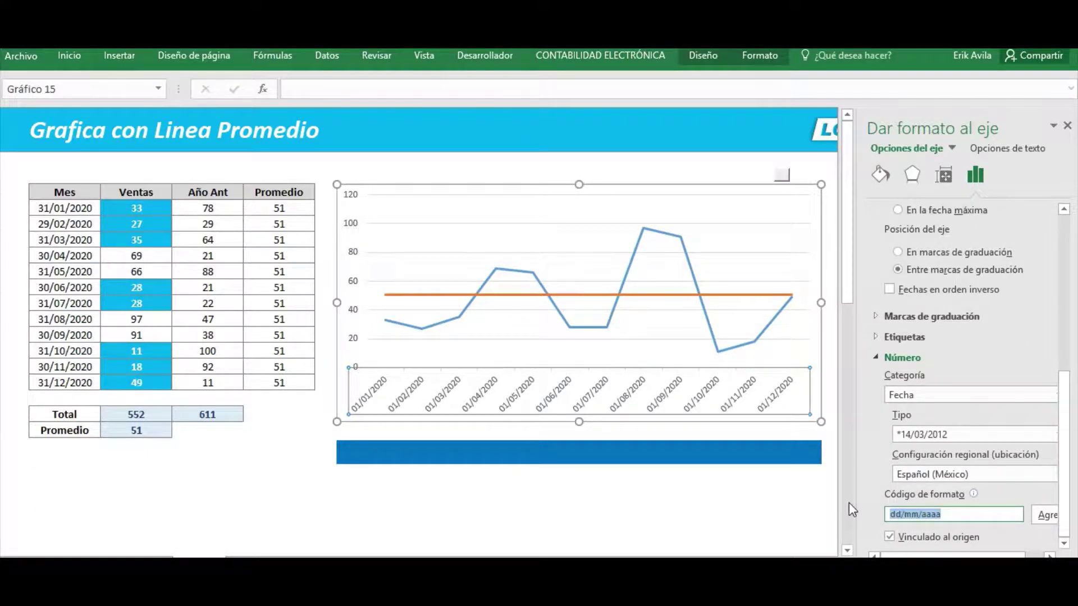
type("mm")
left_click(1041, 516)
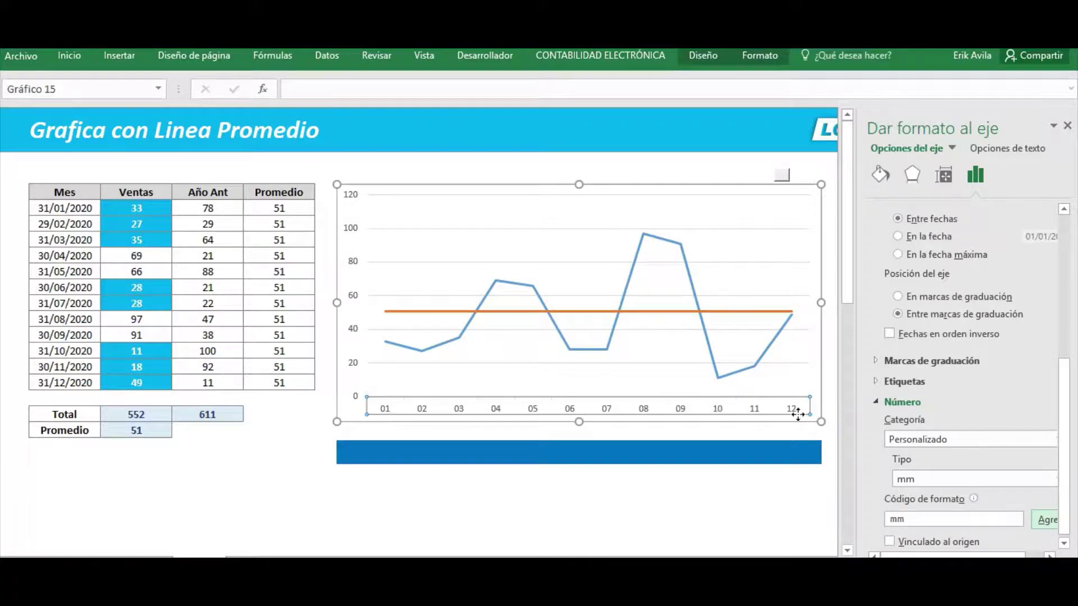
left_click(417, 211)
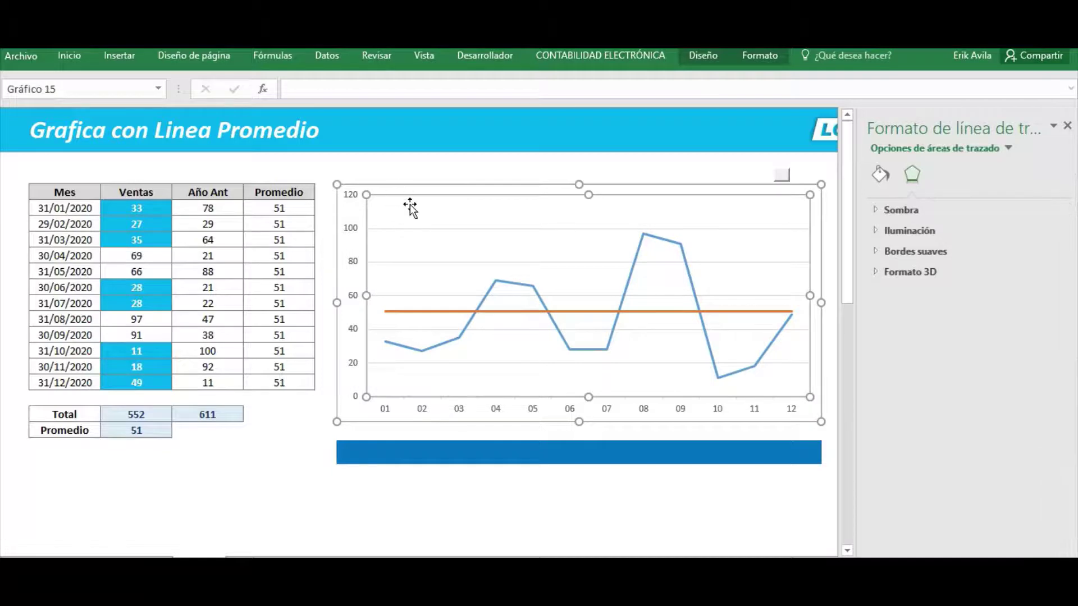
Apply the third chart style on the Diseño tab.
left_click(699, 52)
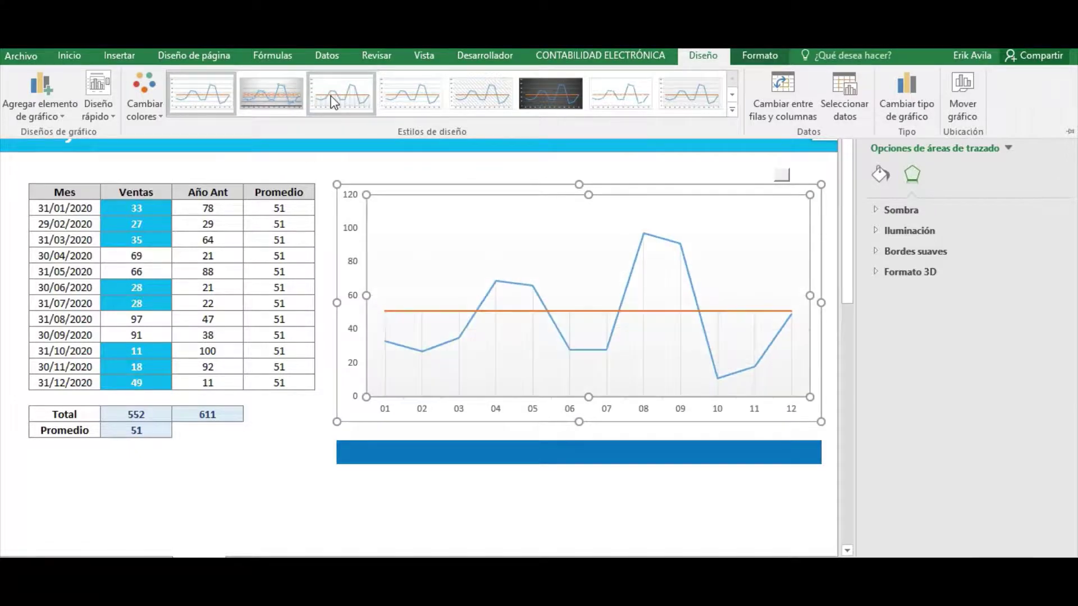
left_click(332, 102)
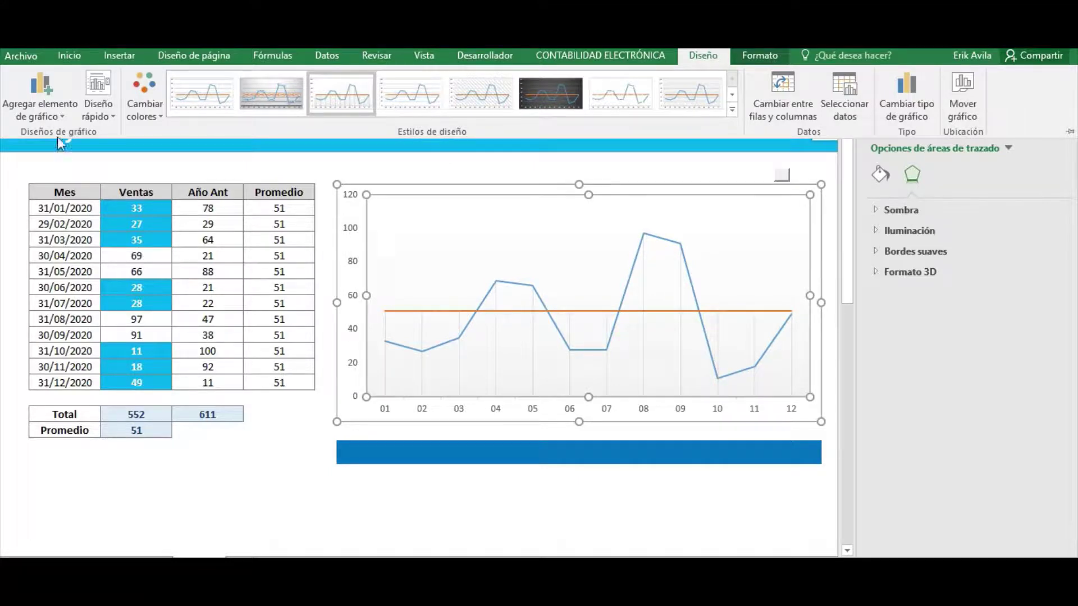
left_click(58, 103)
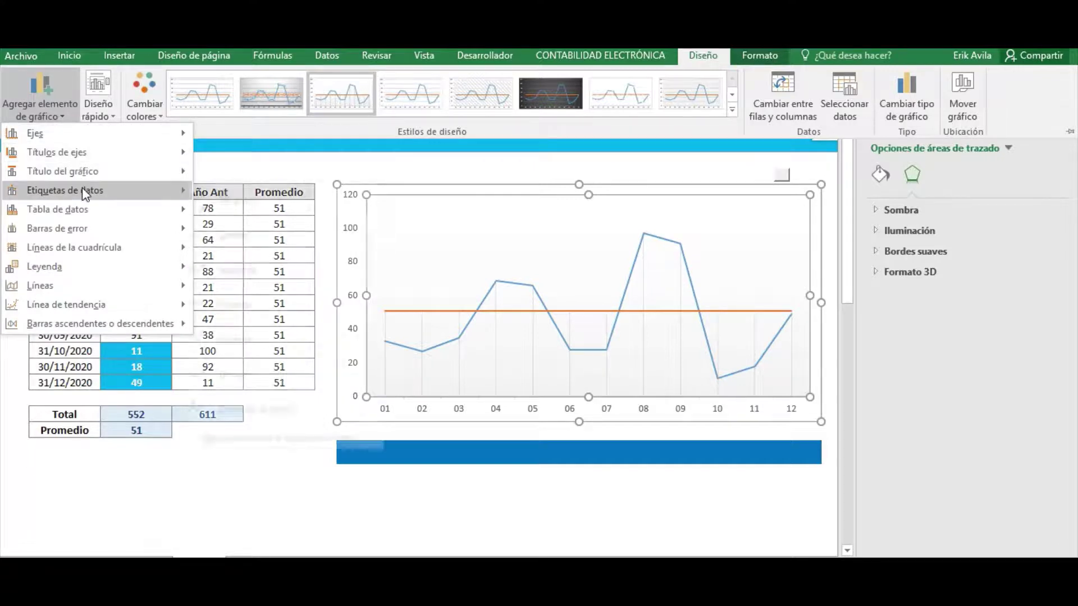
mouse_move(65, 190)
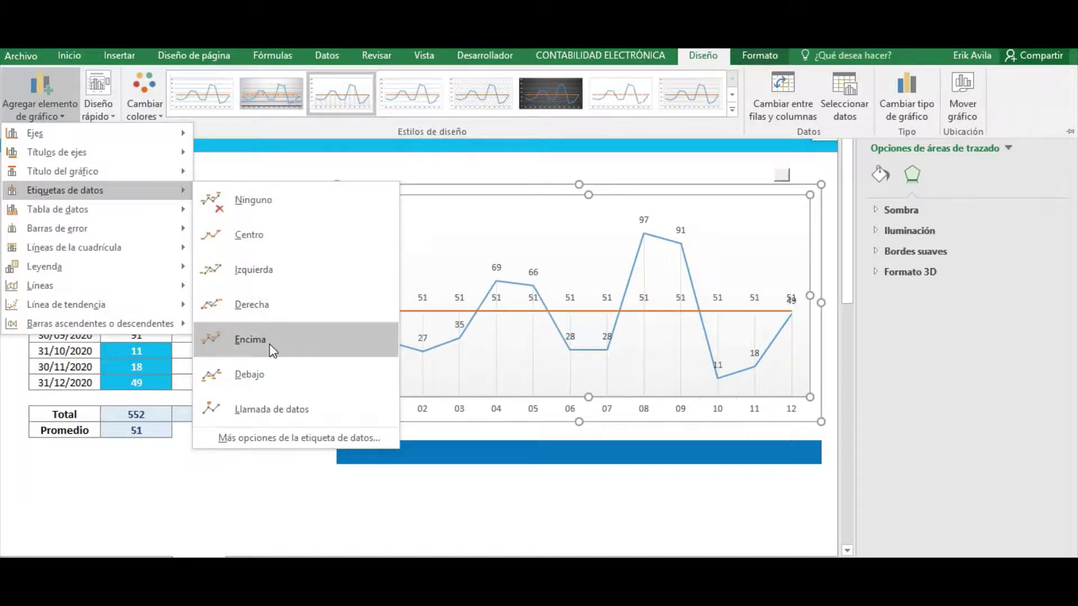
Place data labels above the points of both lines, e.g. 33, 97 and 51.
left_click(247, 343)
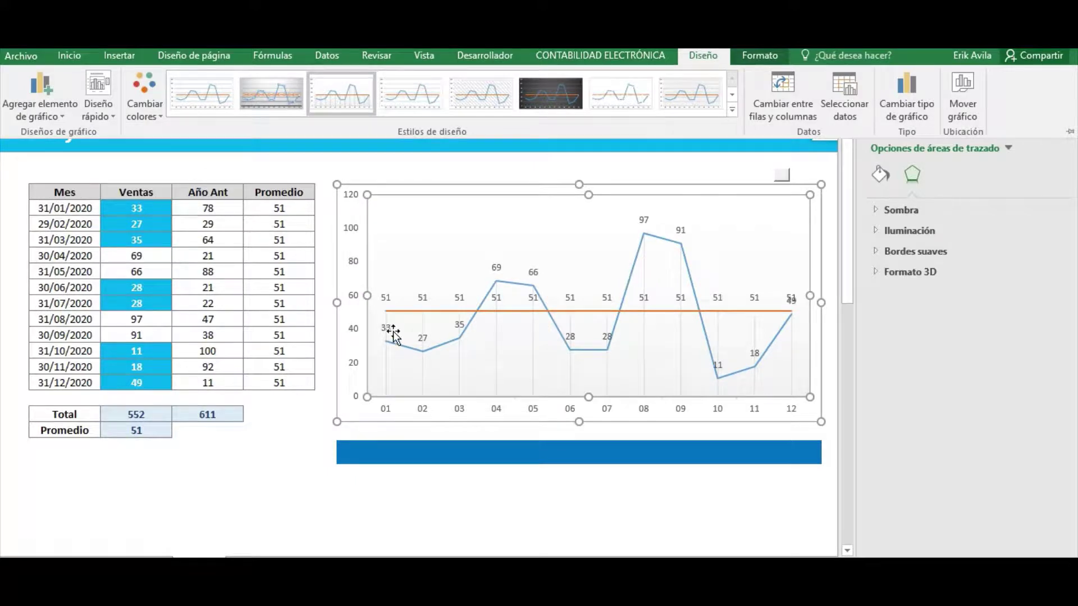
left_click(426, 310)
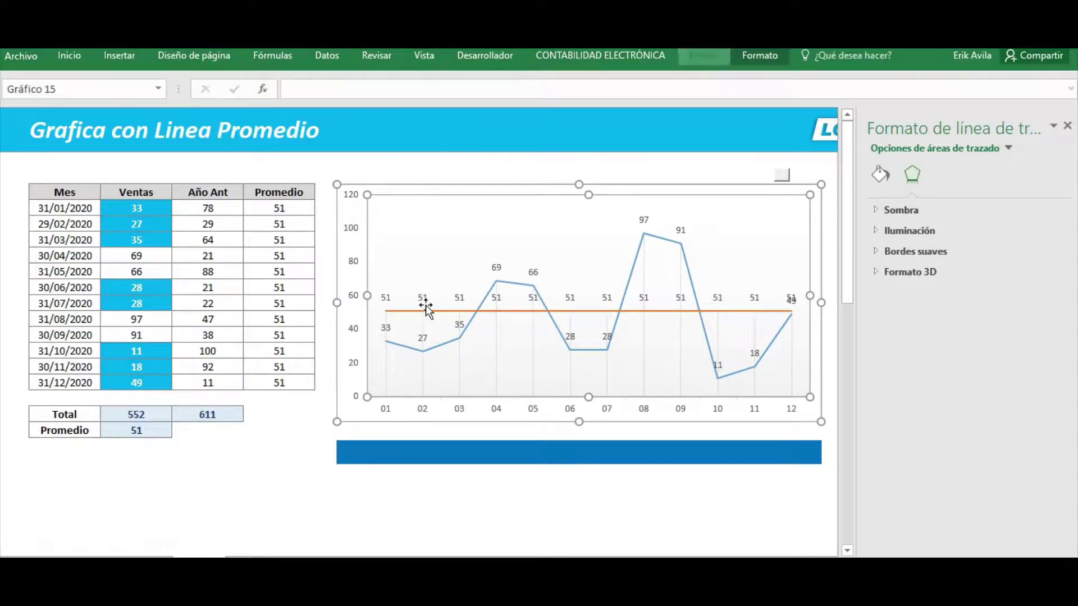
left_click(425, 340)
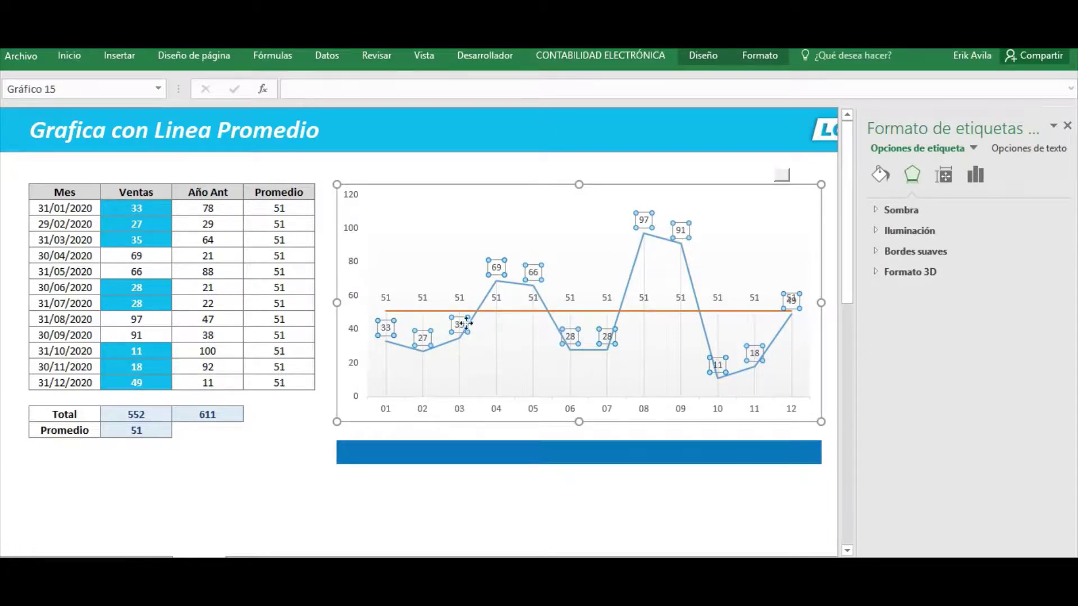
left_click(403, 202)
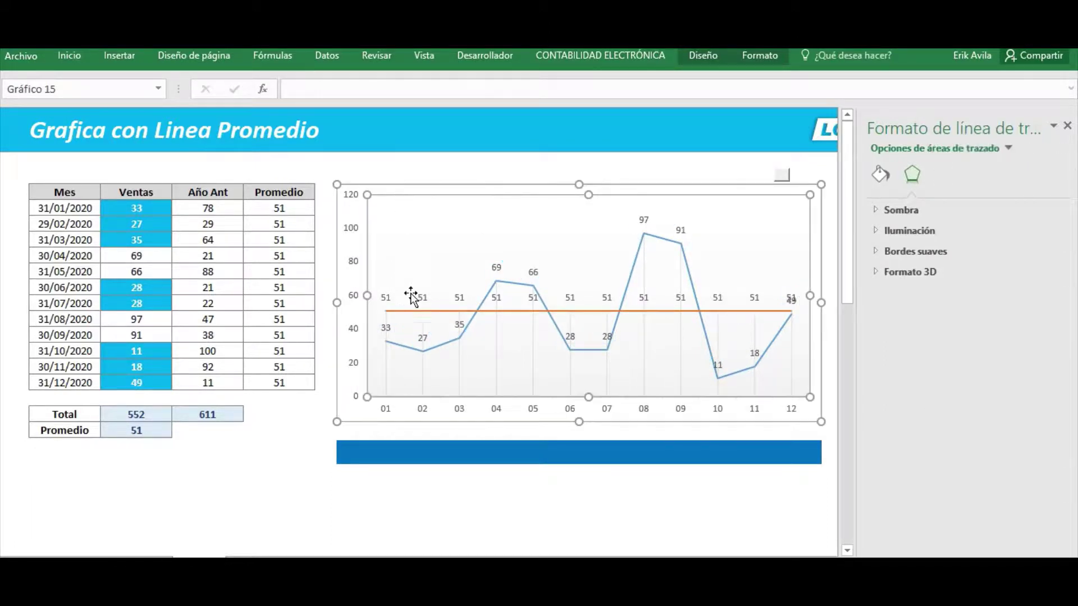
Restyle the orange Promedio average line as a solid blue 3 pt dashed line.
left_click(507, 312)
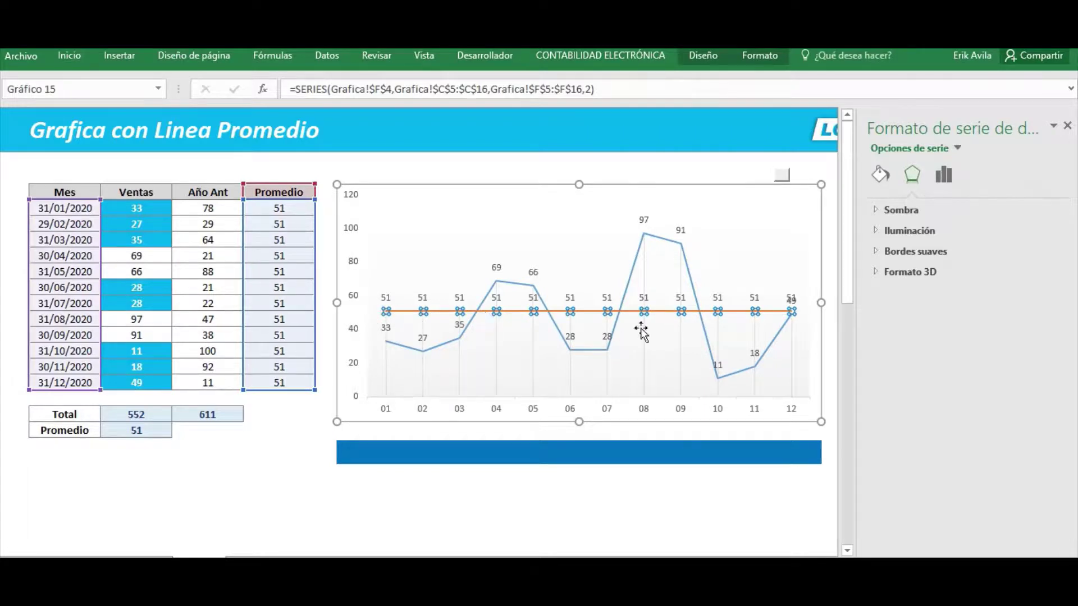
left_click(880, 177)
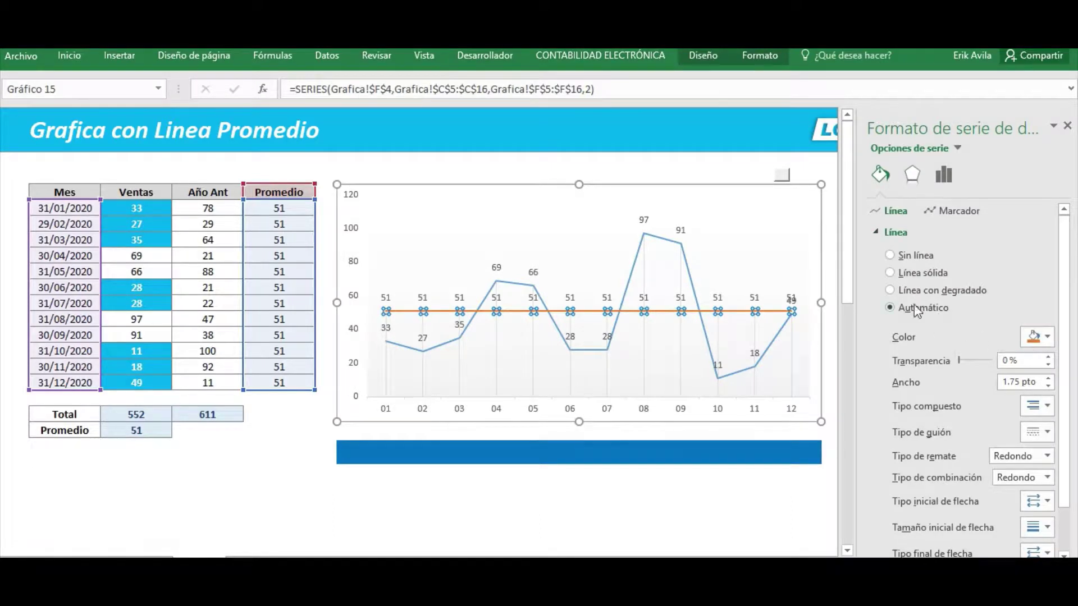
left_click(922, 274)
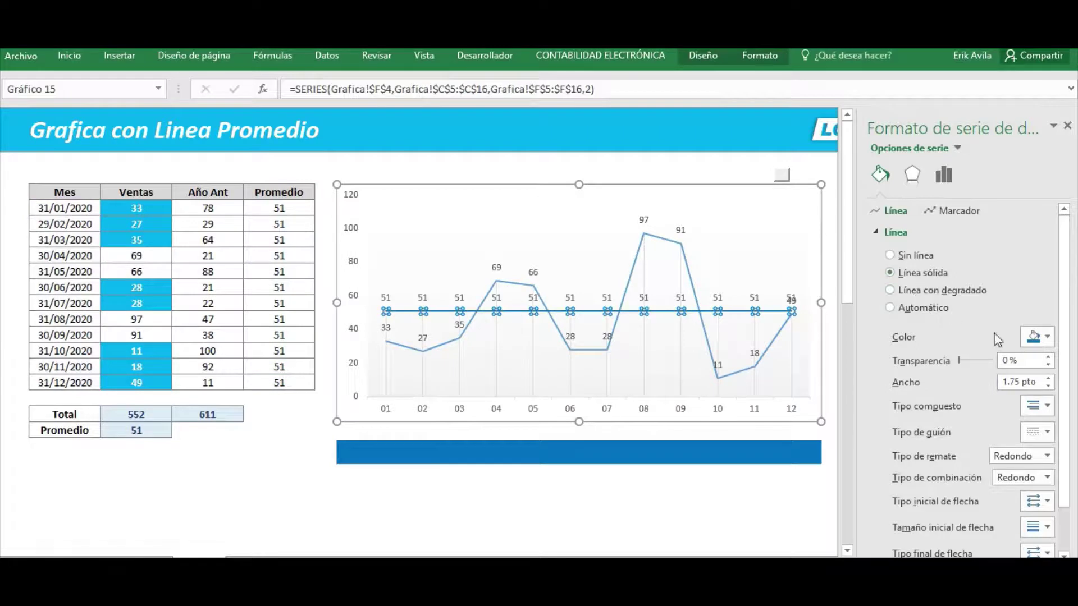
left_click(1048, 338)
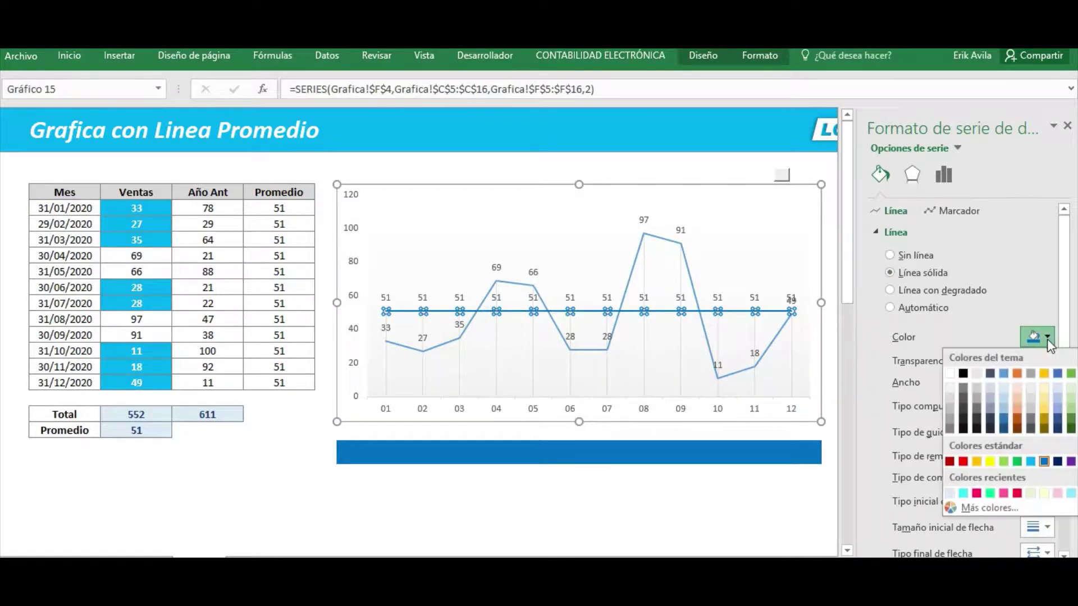
left_click(1044, 461)
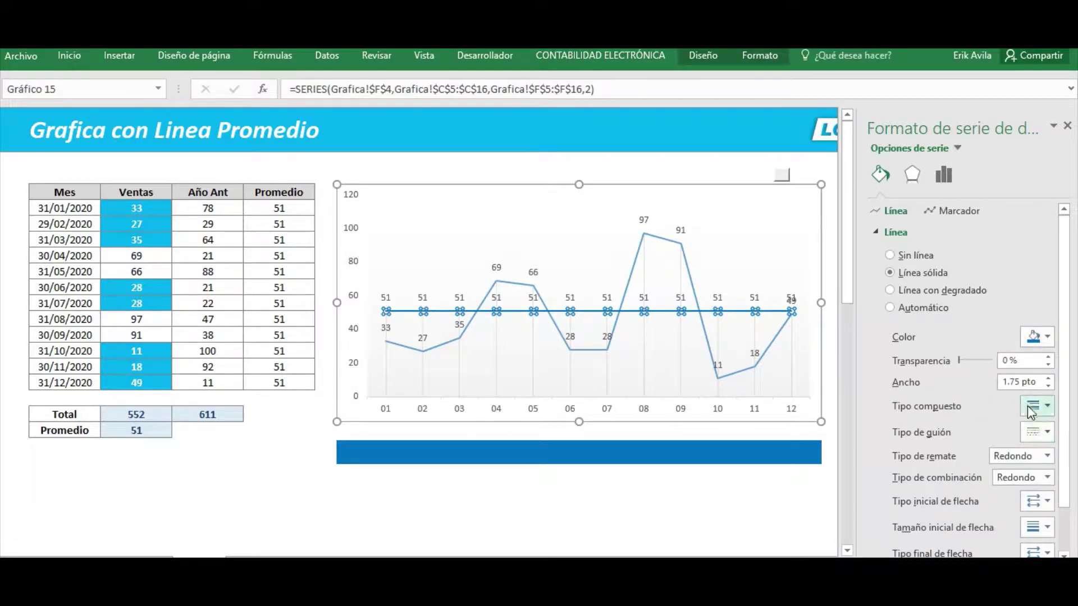
left_click(1047, 378)
left_click(1048, 378)
left_click(1048, 378)
left_click(1048, 378)
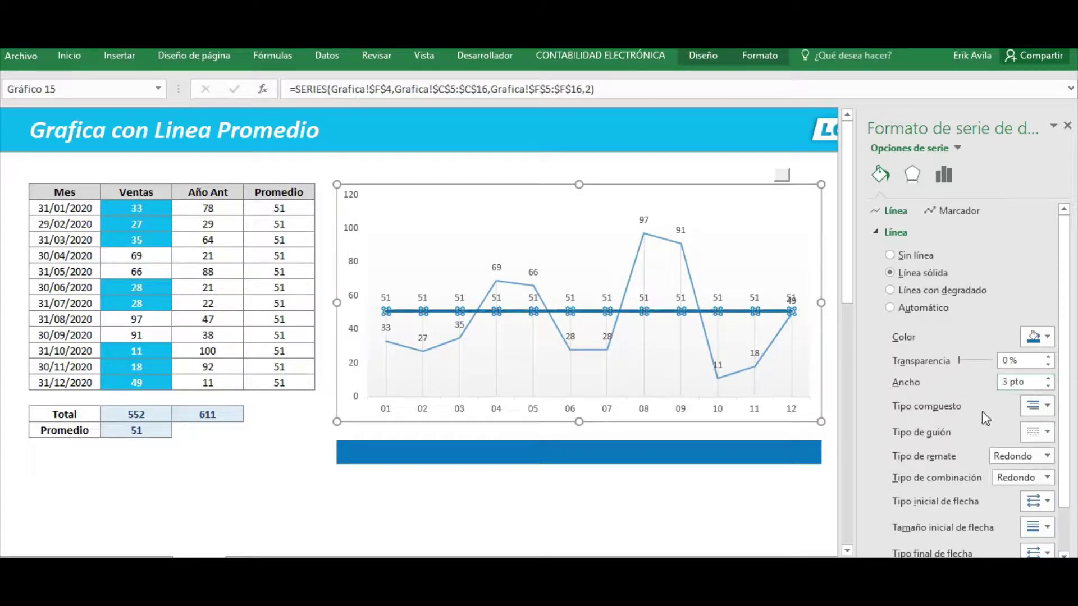
left_click(1048, 432)
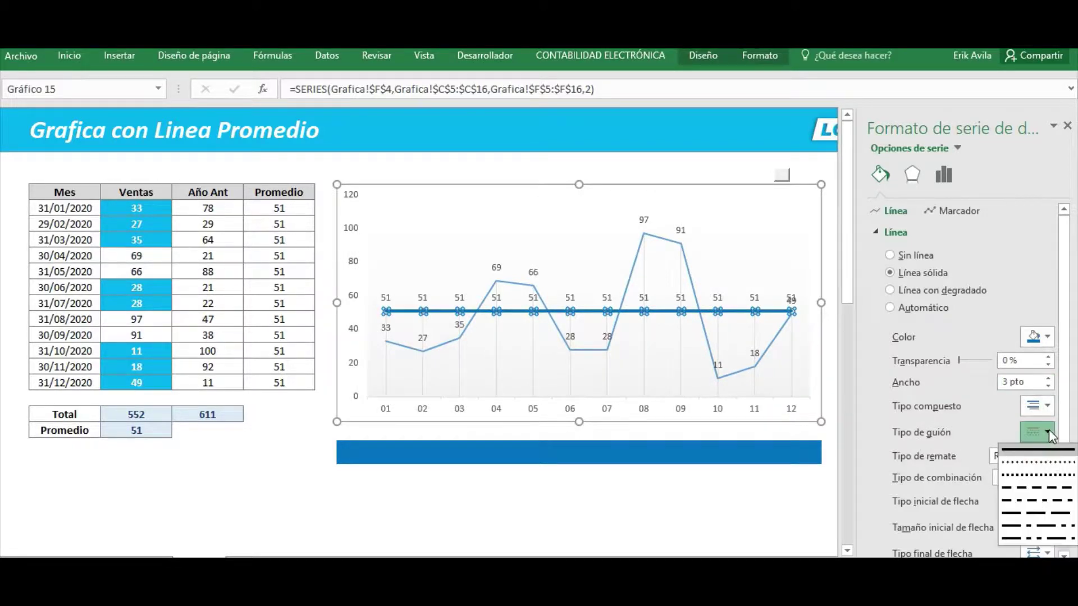
left_click(1019, 488)
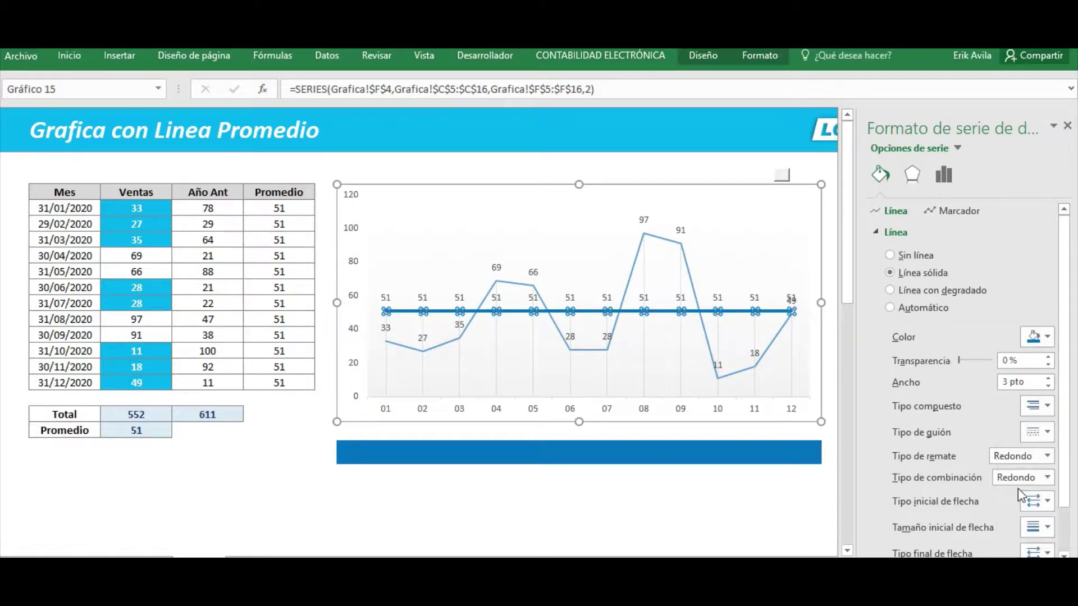
left_click(670, 500)
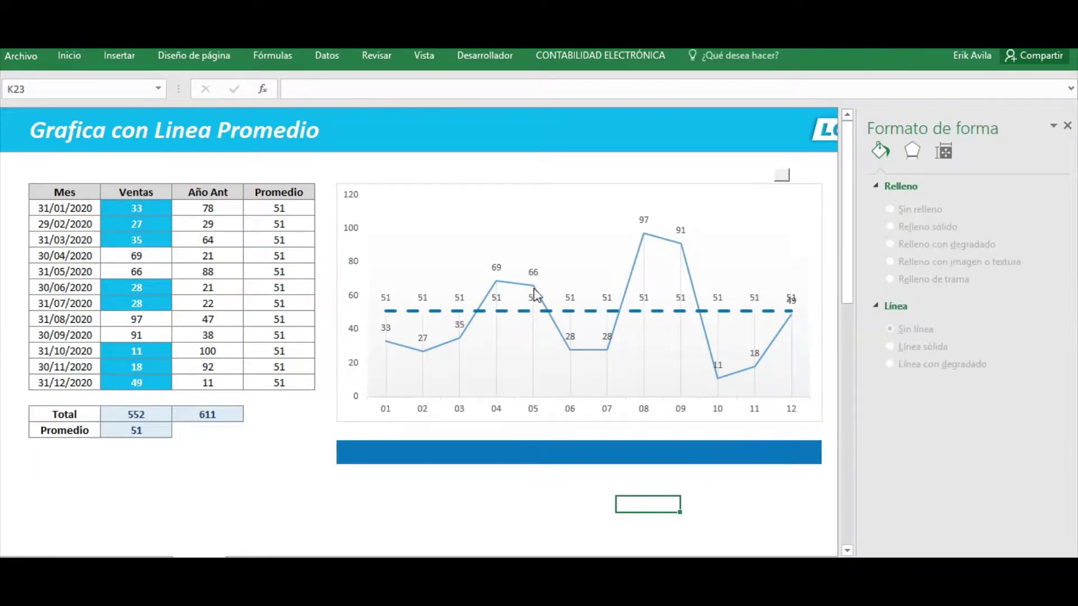
Recolour the Ventas sales line to a very pale tint and widen it to 3 pt.
left_click(635, 264)
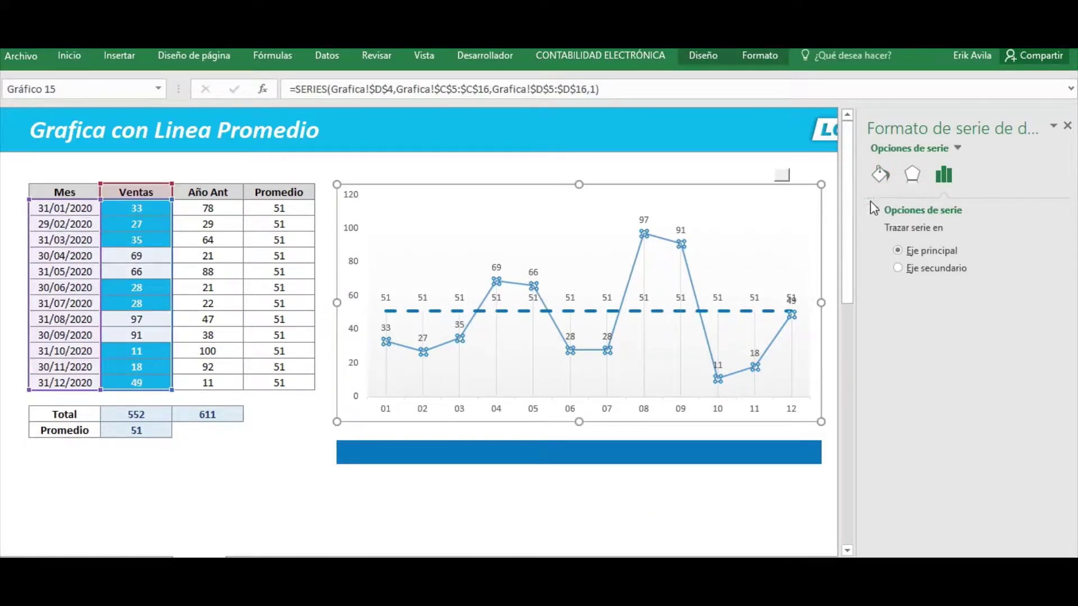
left_click(885, 177)
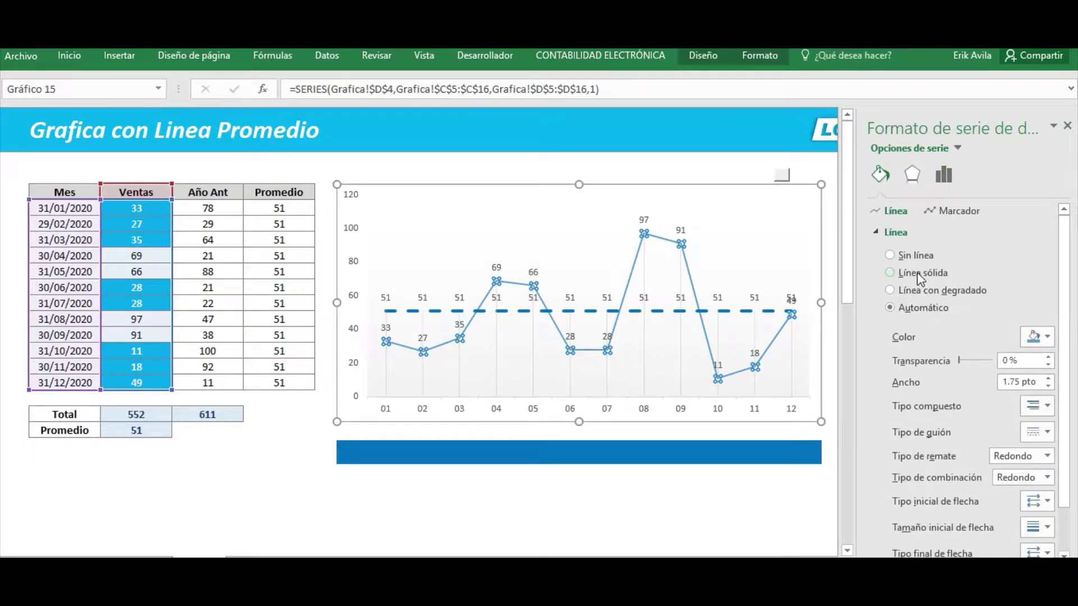
left_click(1048, 337)
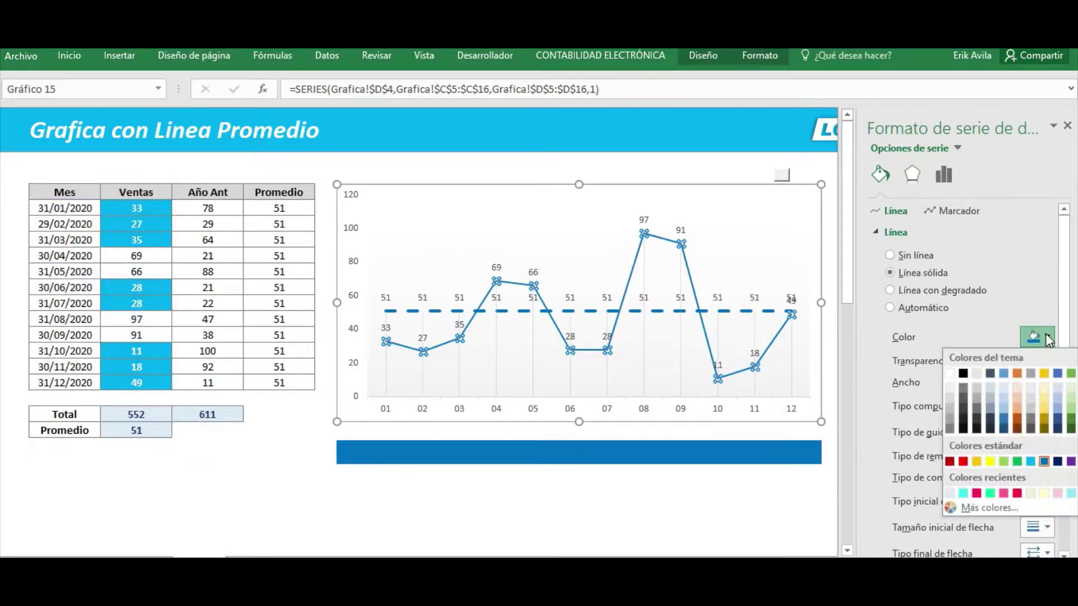
left_click(1004, 389)
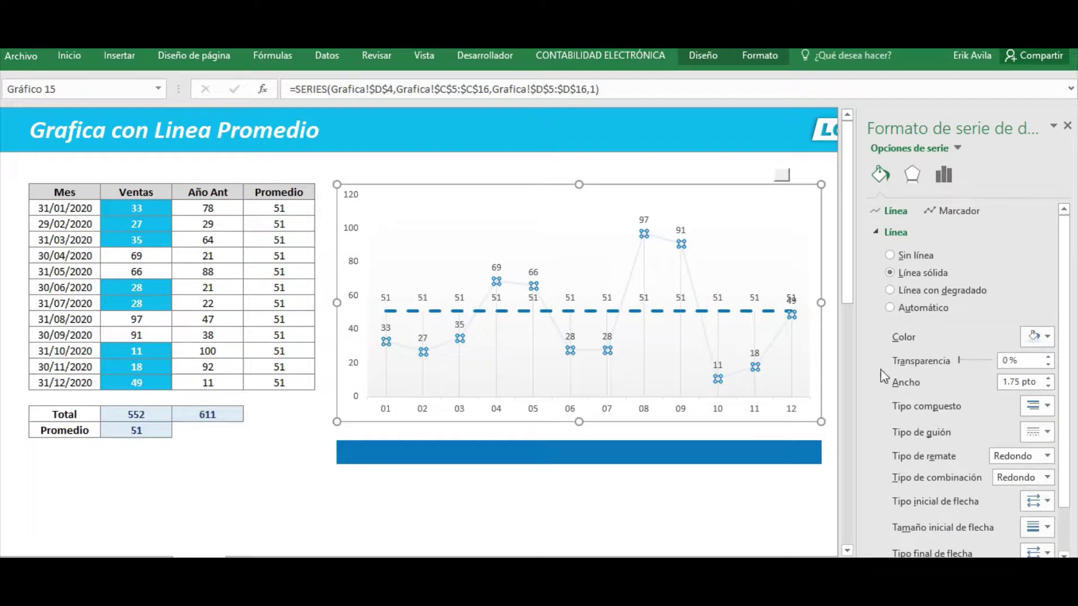
left_click(1048, 379)
left_click(1048, 379)
left_click(1048, 379)
left_click(1048, 379)
left_click(832, 239)
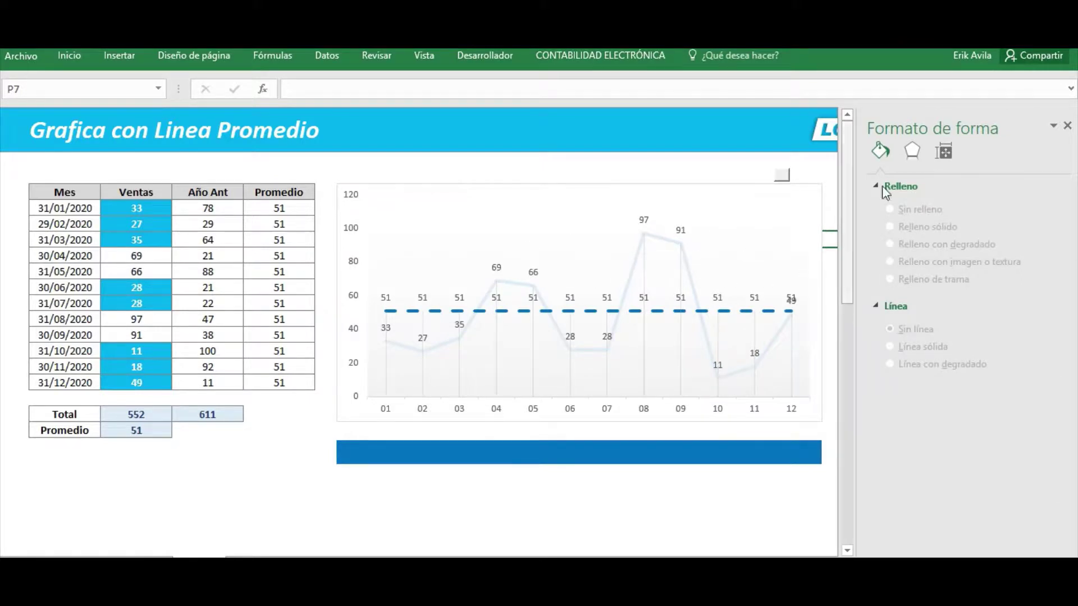
Close the formatting pane and select the 51 data labels on the Promedio line.
left_click(1067, 126)
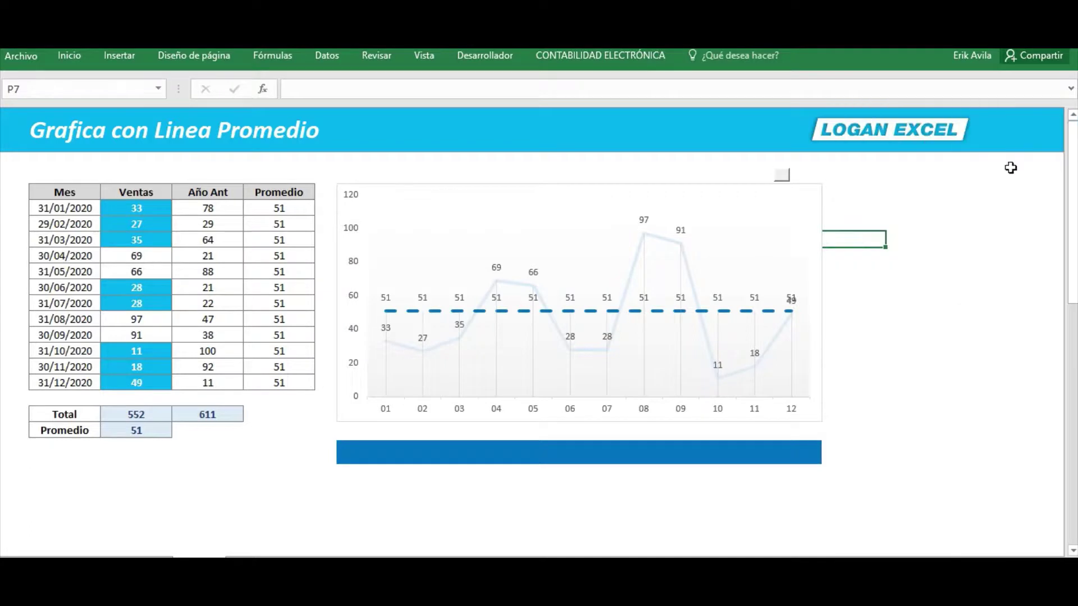
left_click(832, 309)
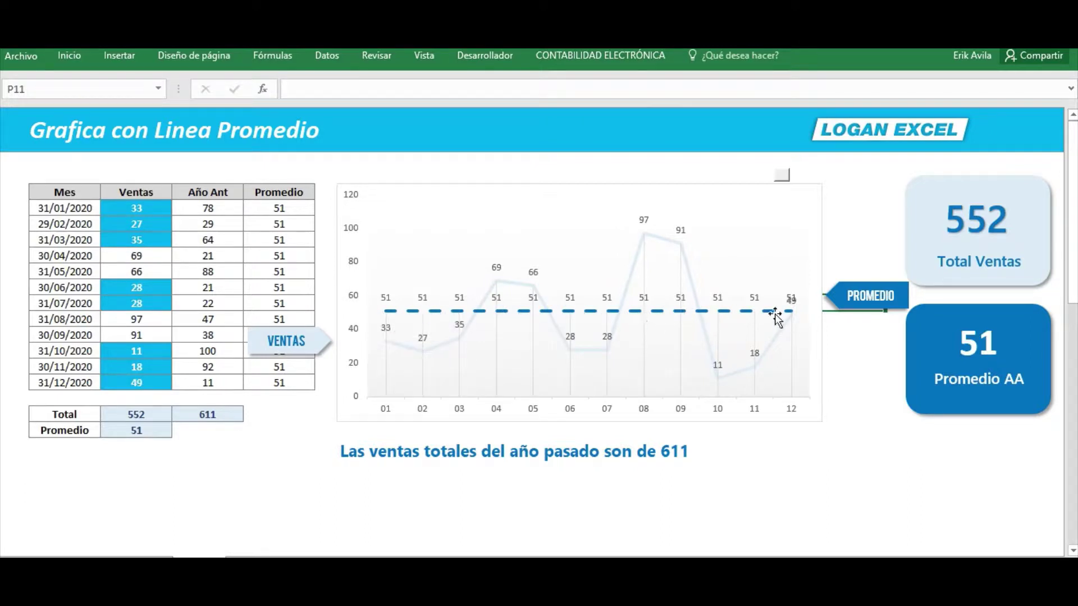
left_click(389, 300)
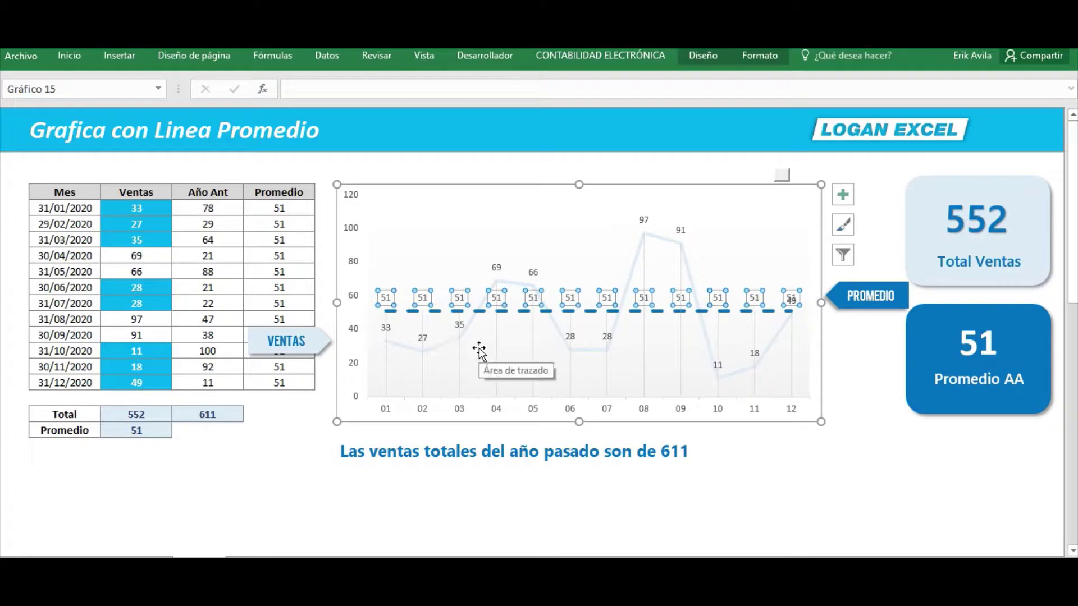
Delete the 51 value labels from the dashed average line.
key("Delete")
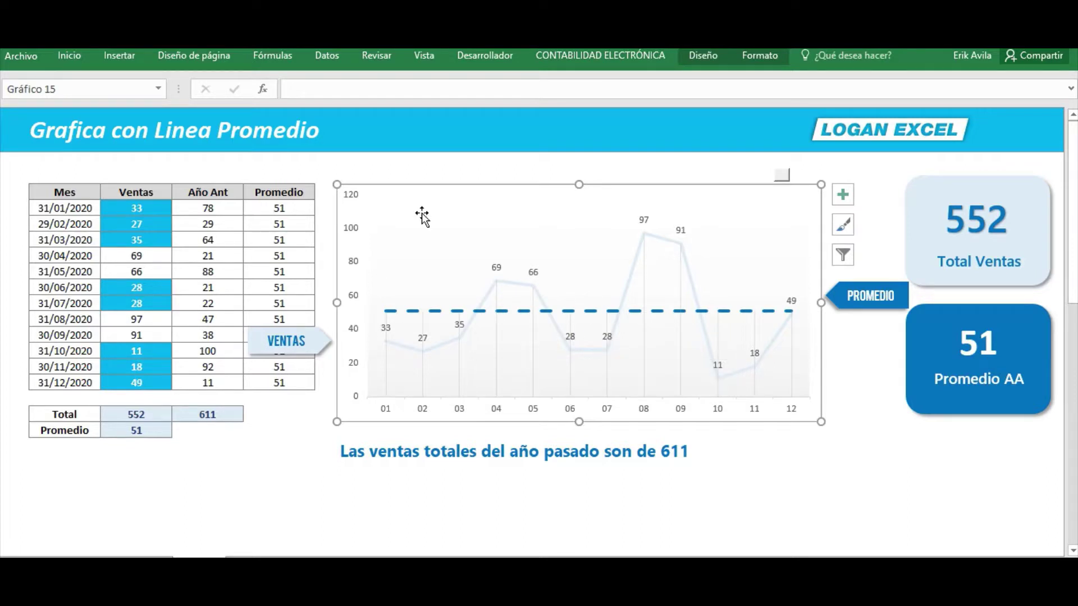
Recalculate the RANDBETWEEN sales repeatedly with F9 so totals, KPI cards and chart refresh.
left_click(428, 168)
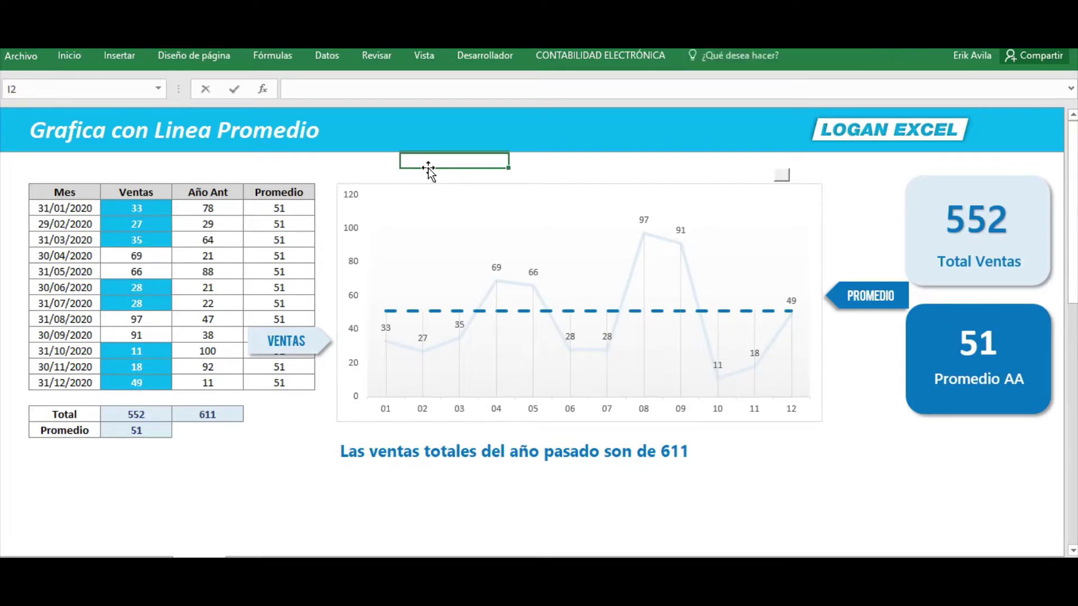
key("Return")
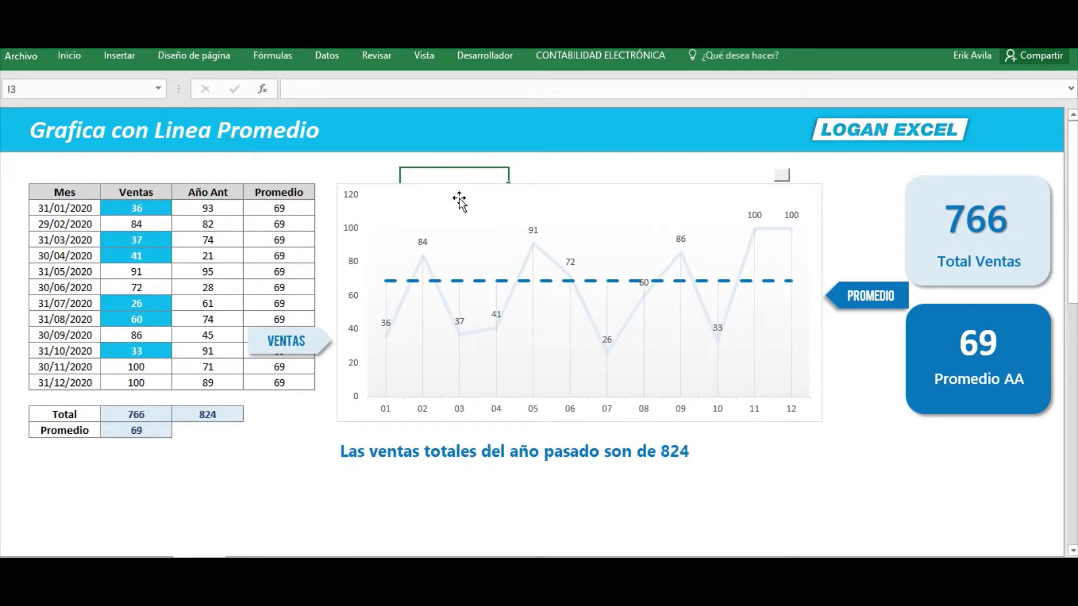
key("F9")
key("F9")
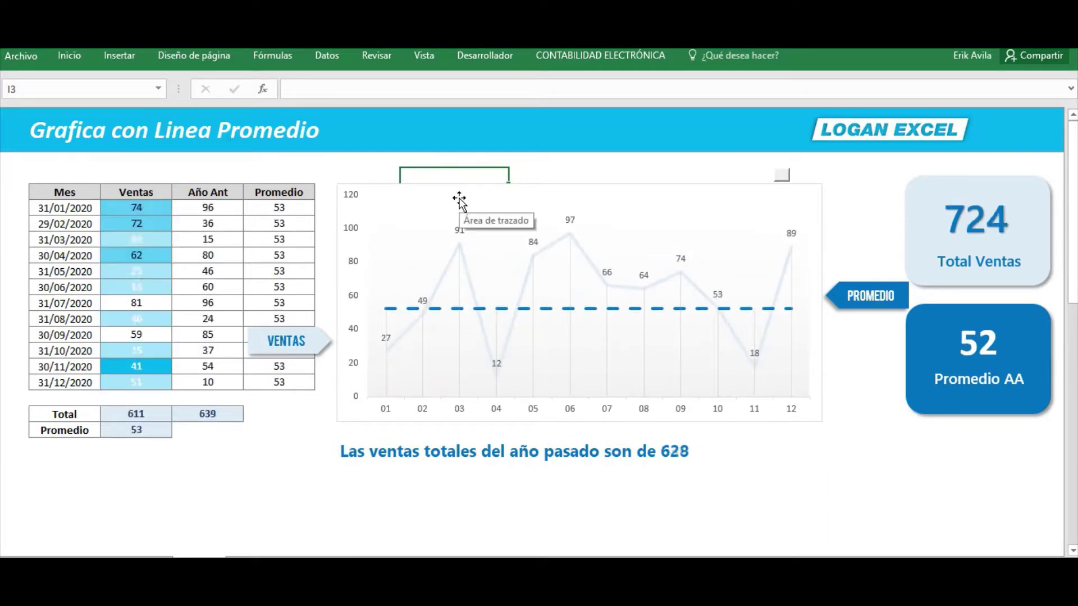
key("F9")
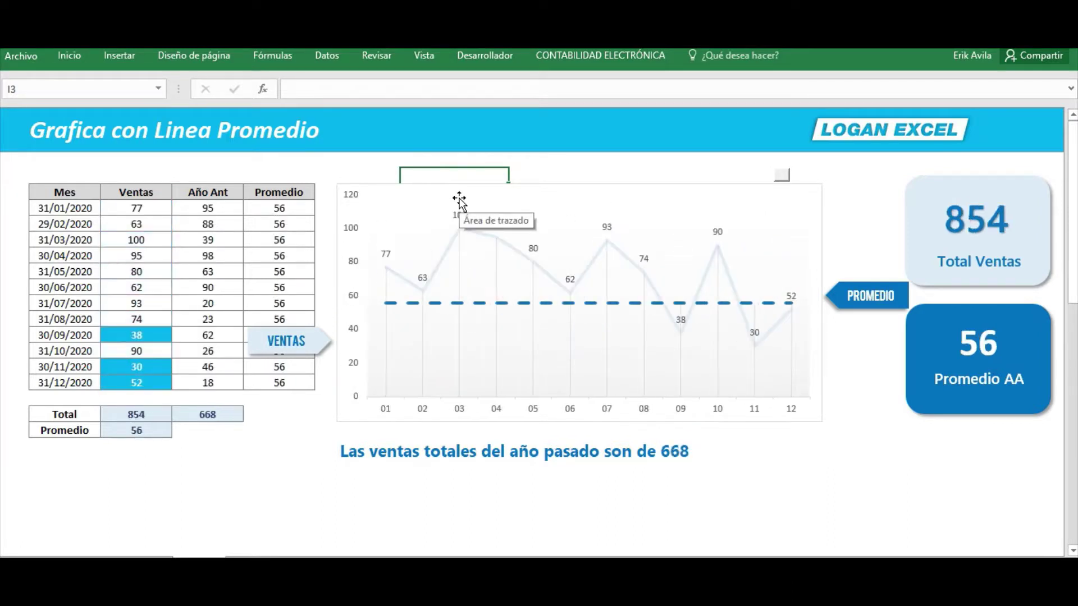
key("F9")
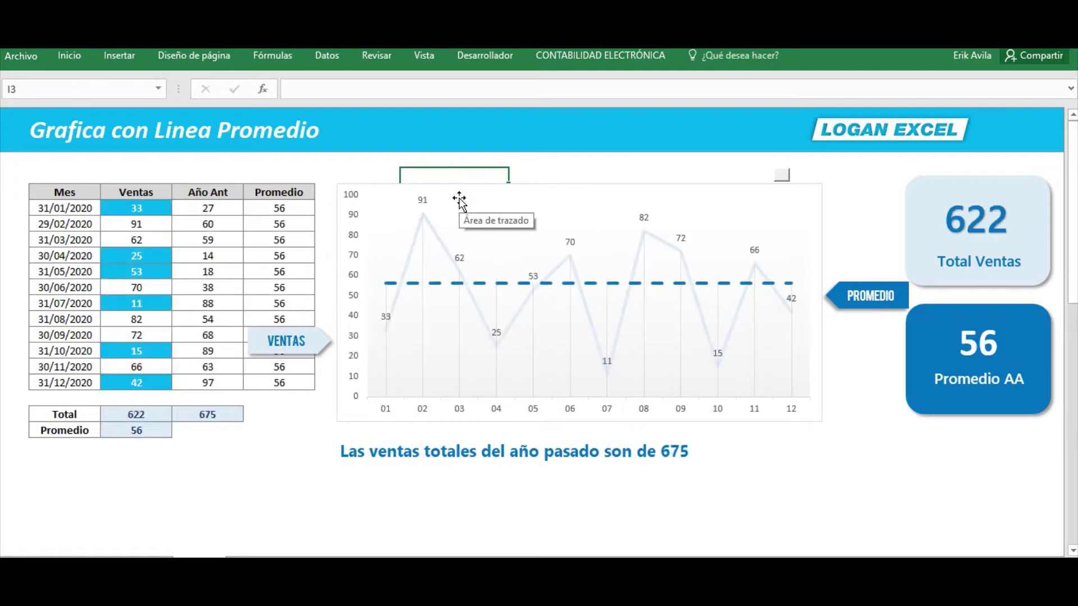
key("F9")
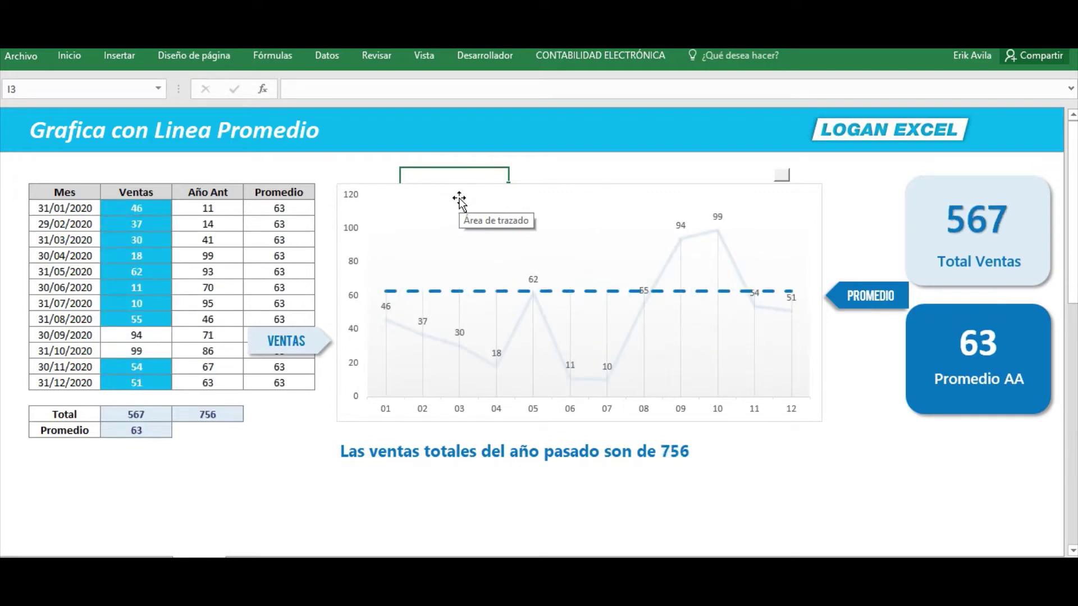
key("F9")
key("F9")
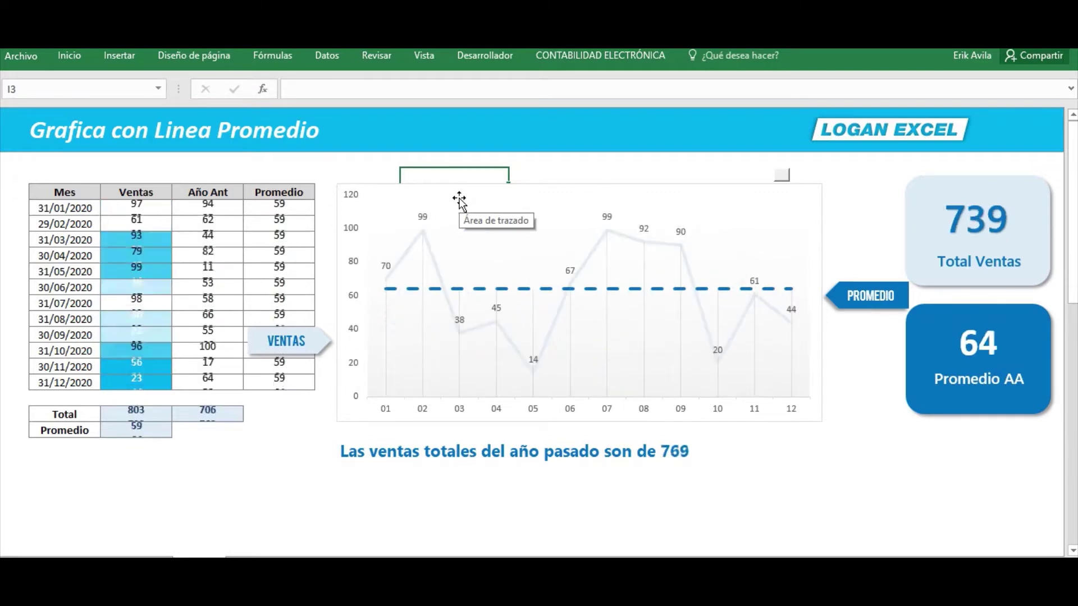
key("F9")
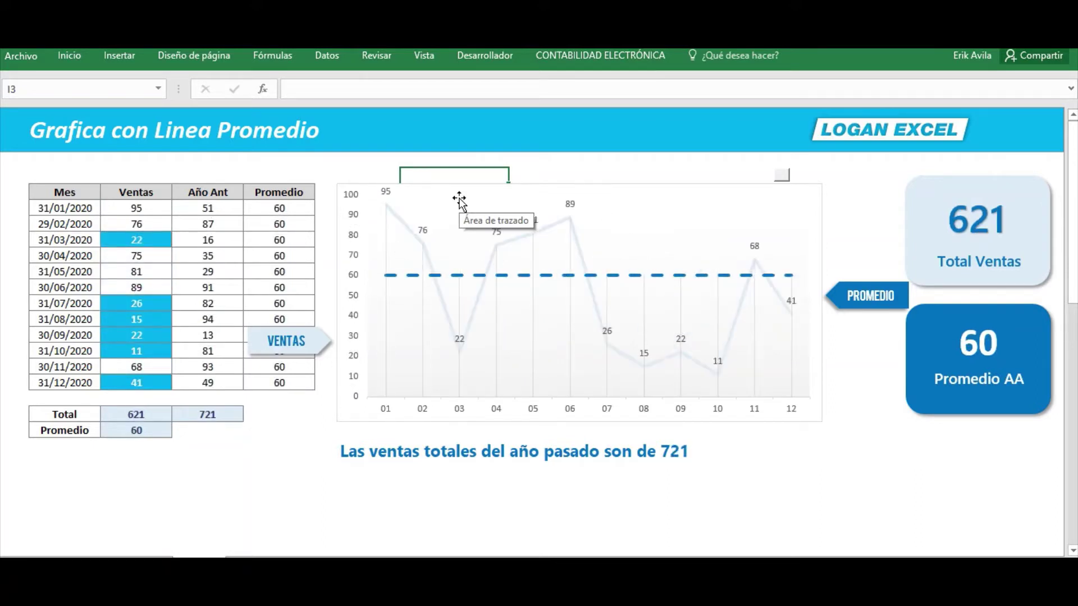
key("F9")
key("F9")
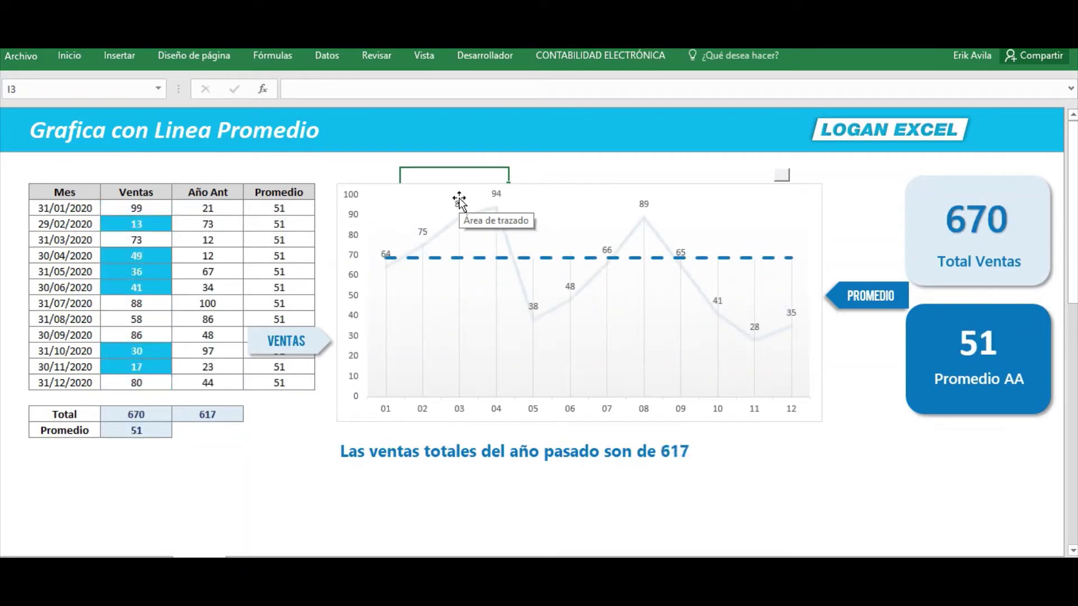
key("F9")
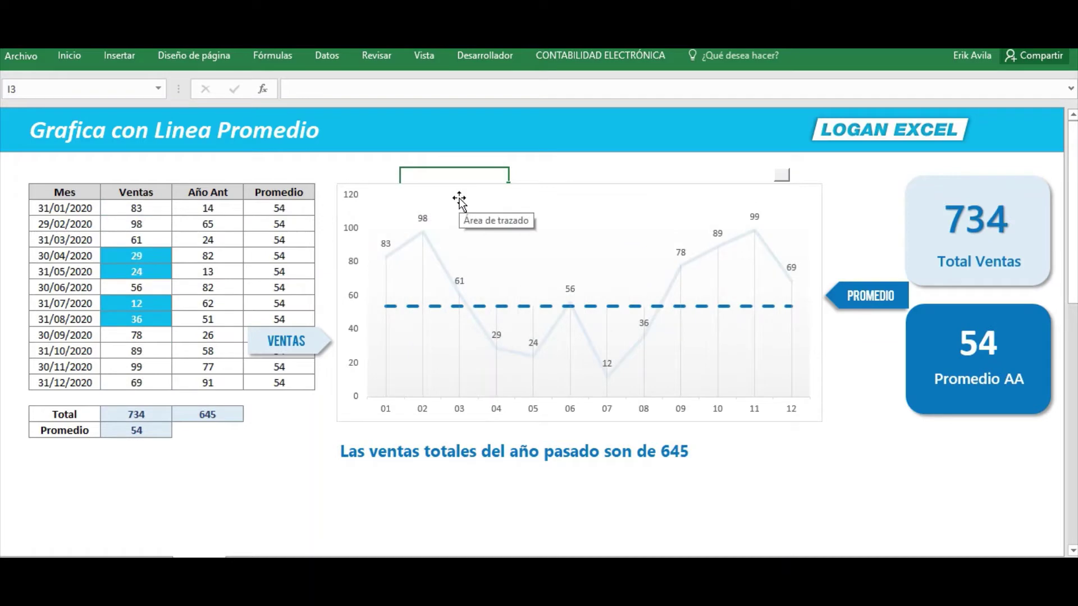
key("F9")
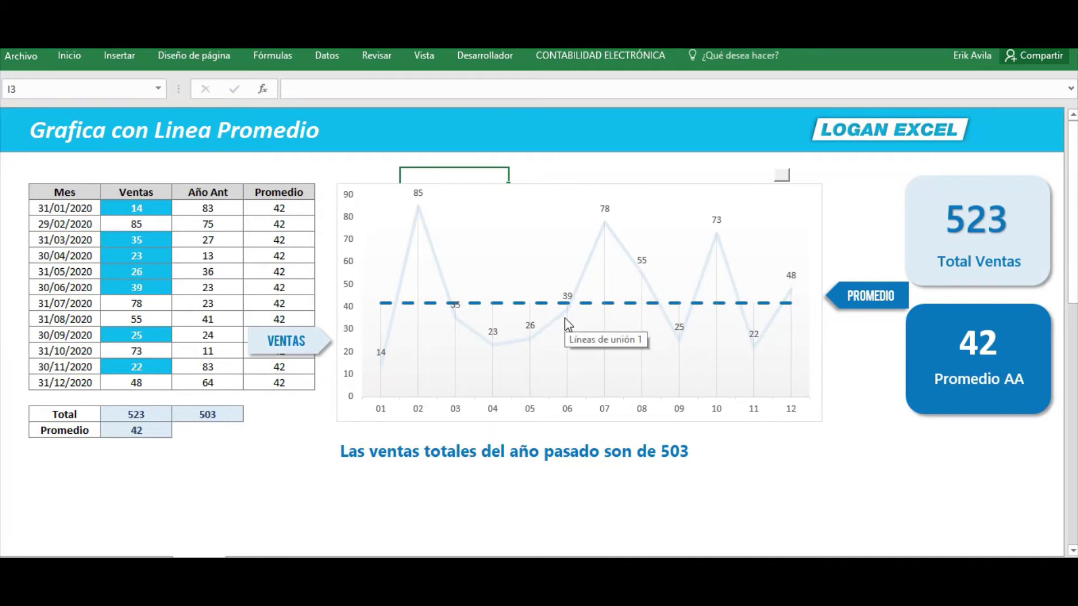
Scroll down to the alternative VENTAS 2020 charts and recalculate their random data several times.
scroll(568, 324, "down", 1)
scroll(568, 324, "down", 1)
scroll(568, 324, "down", 3)
scroll(568, 324, "down", 2)
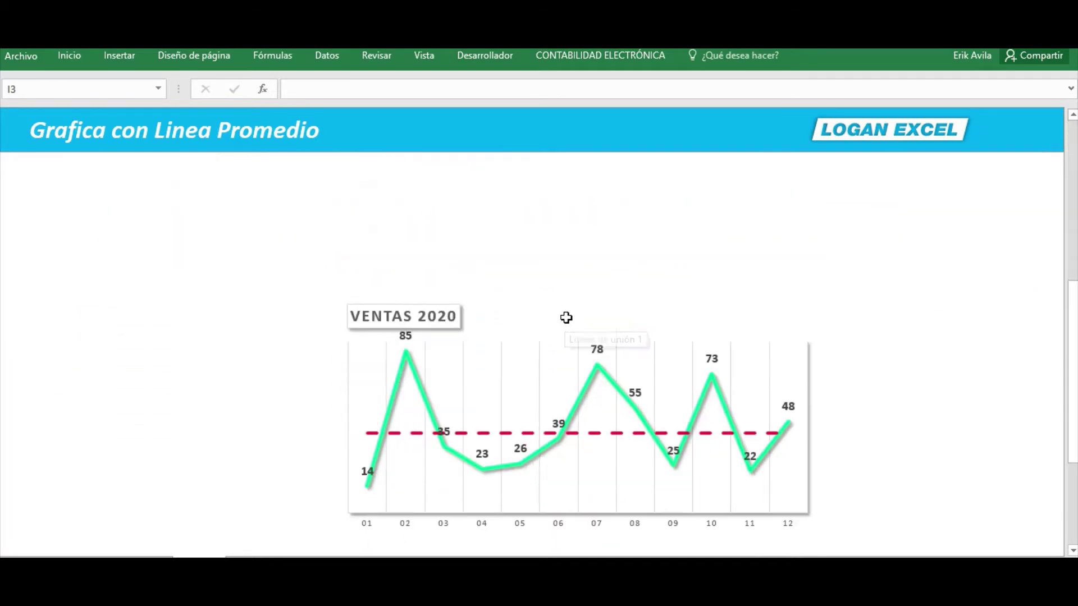
scroll(569, 323, "down", 1)
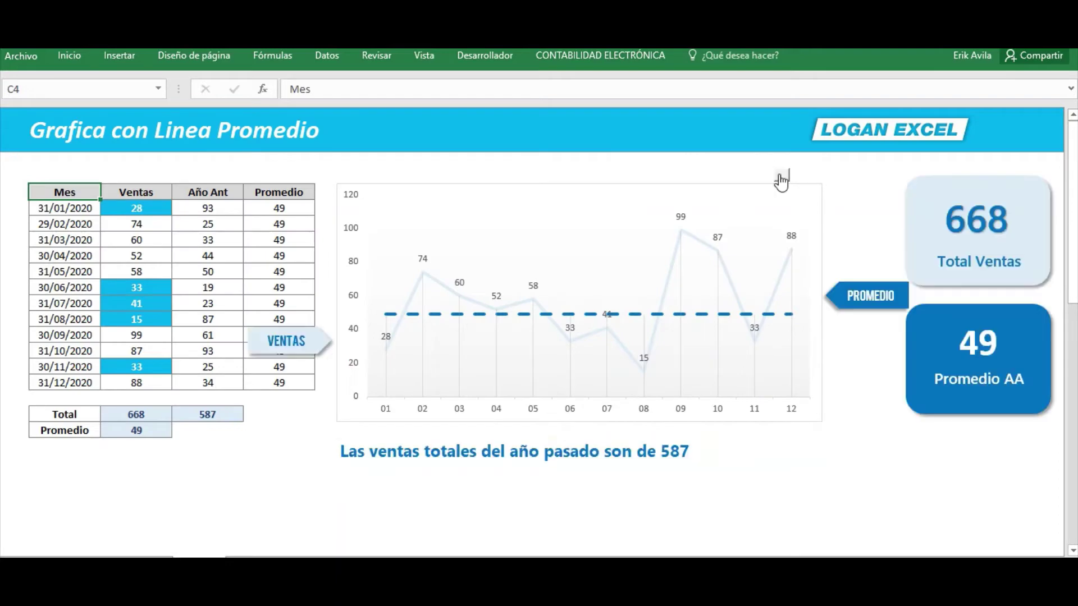
key("F9")
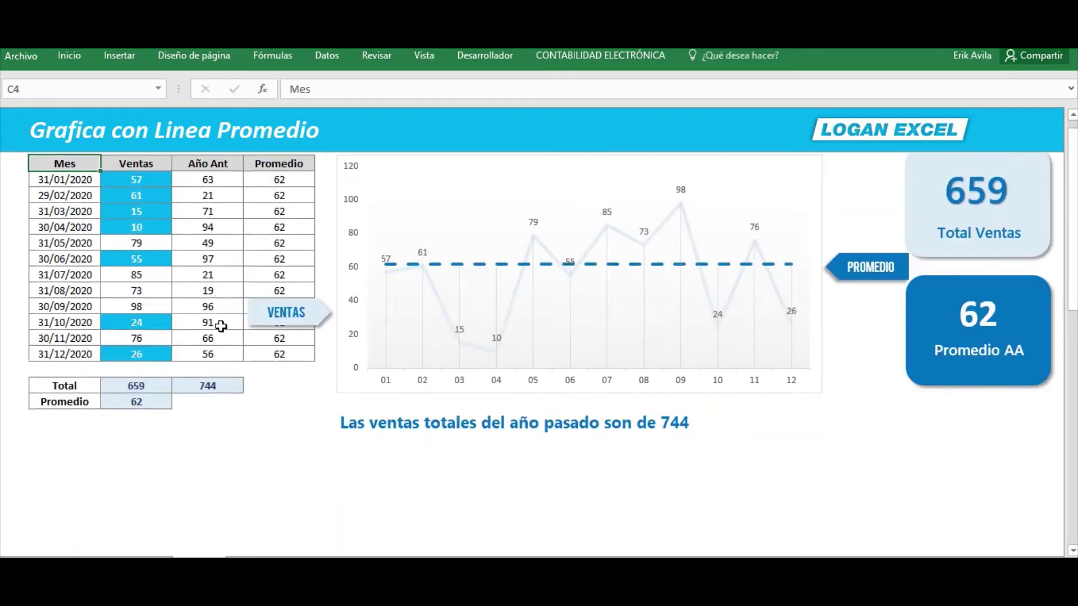
scroll(219, 325, "down", 2)
scroll(221, 327, "down", 5)
scroll(220, 326, "down", 3)
scroll(220, 326, "down", 2)
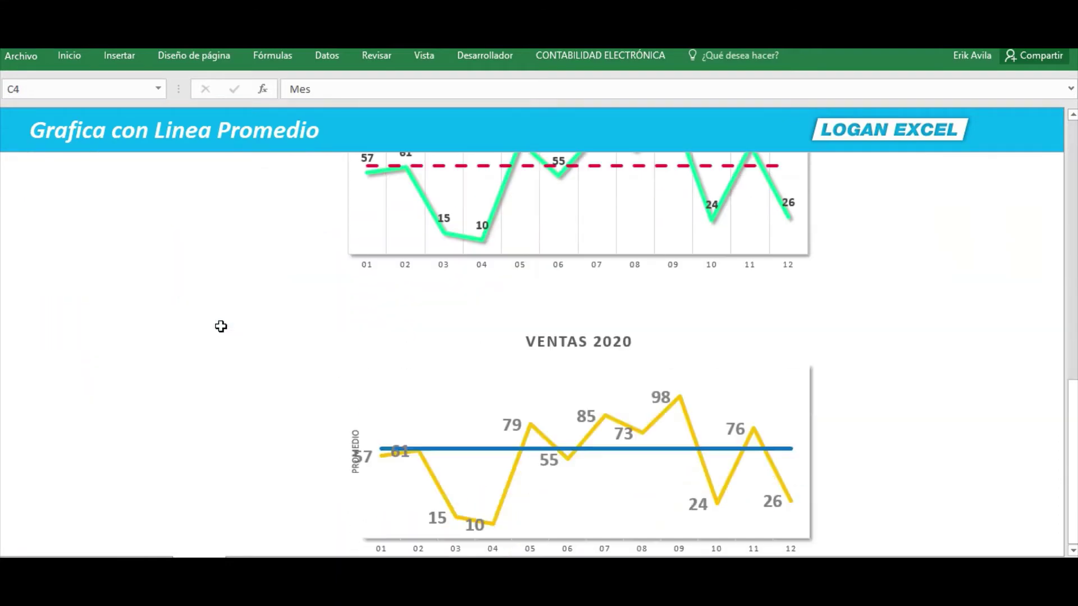
scroll(220, 326, "down", 2)
scroll(221, 326, "down", 5)
key("F9")
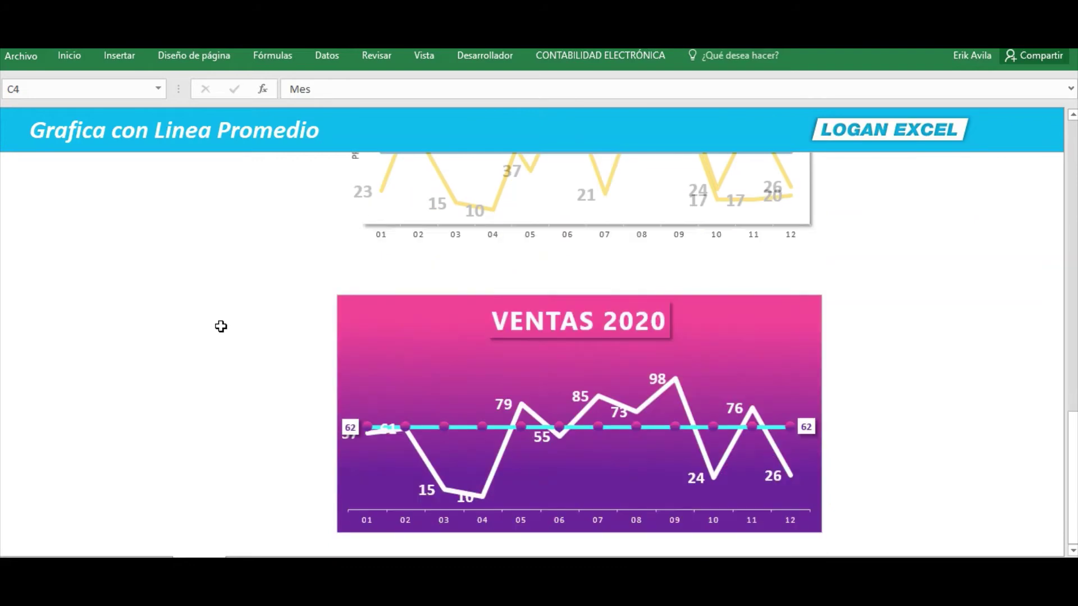
key("F9")
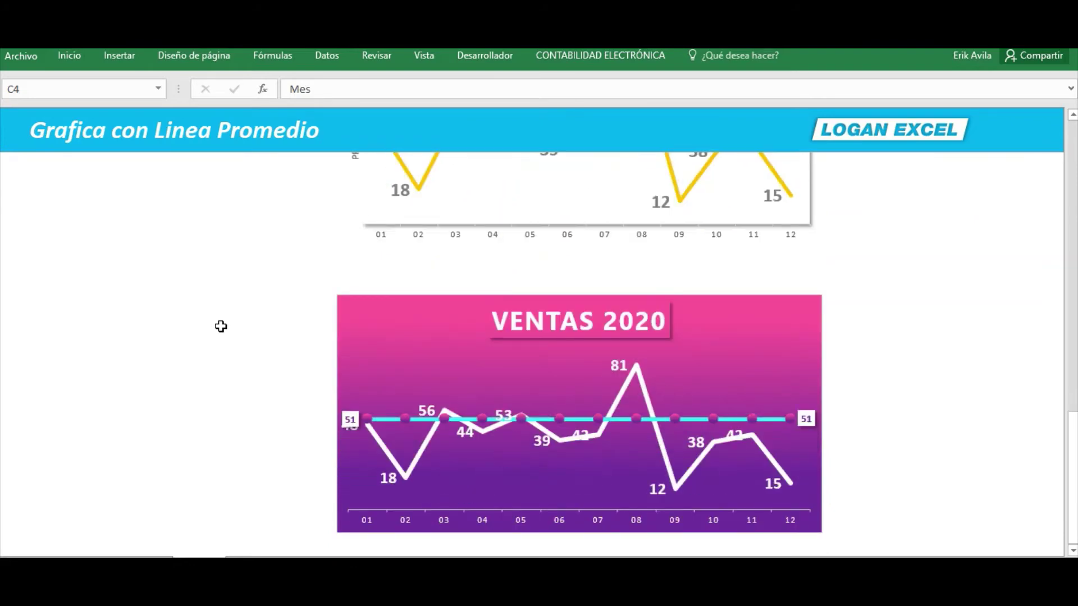
key("F9")
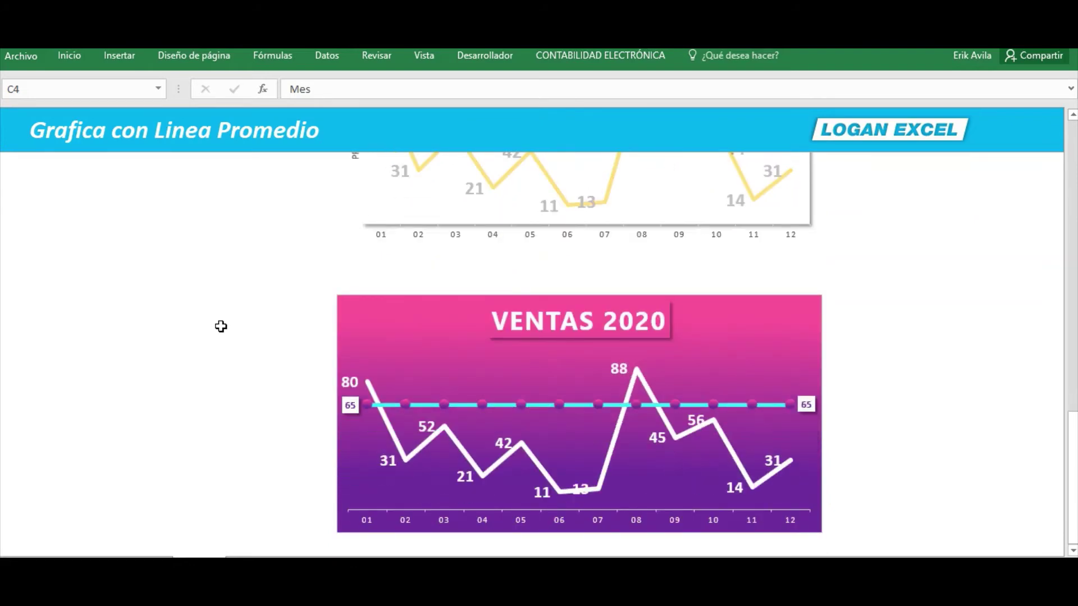
key("F9")
Refresh the green chart once more while scrolling back up the sheet.
scroll(221, 326, "up", 4)
scroll(221, 327, "up", 3)
scroll(221, 326, "up", 5)
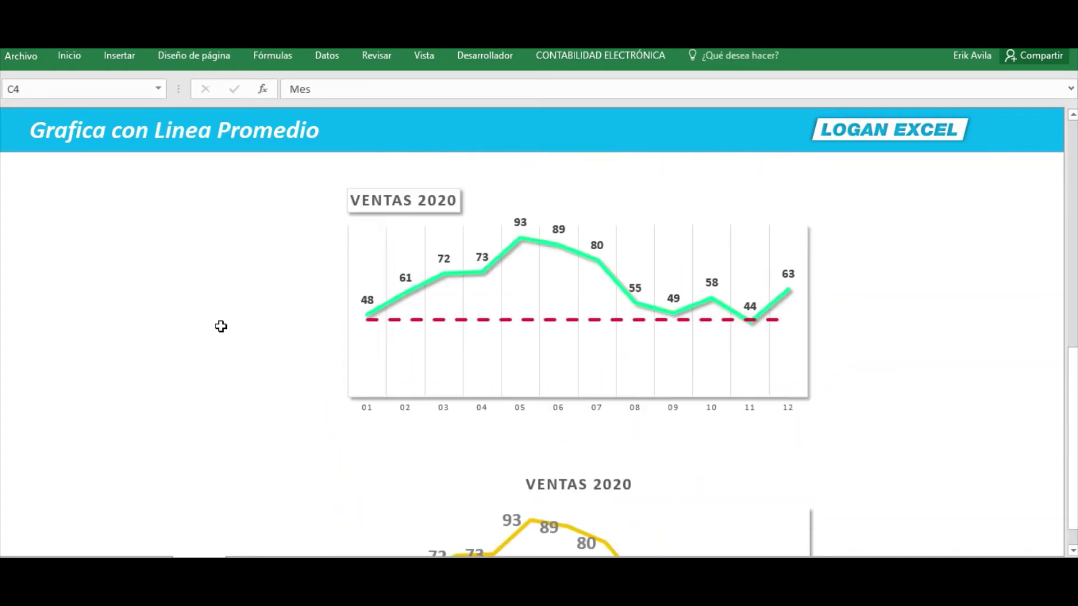
scroll(220, 327, "up", 1)
key("F9")
scroll(220, 326, "up", 2)
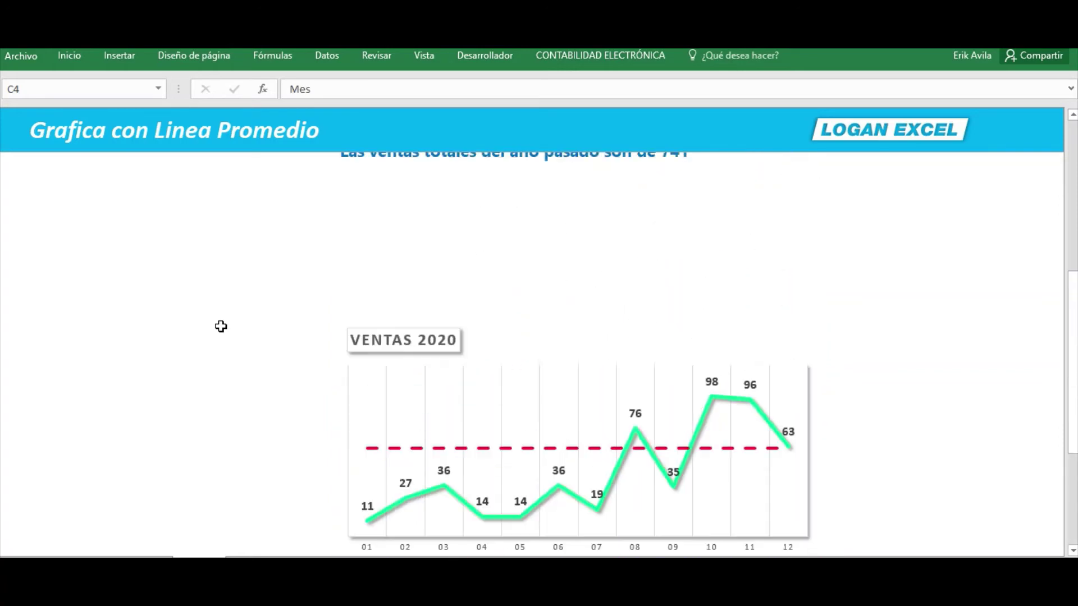
scroll(221, 326, "up", 3)
scroll(221, 326, "up", 4)
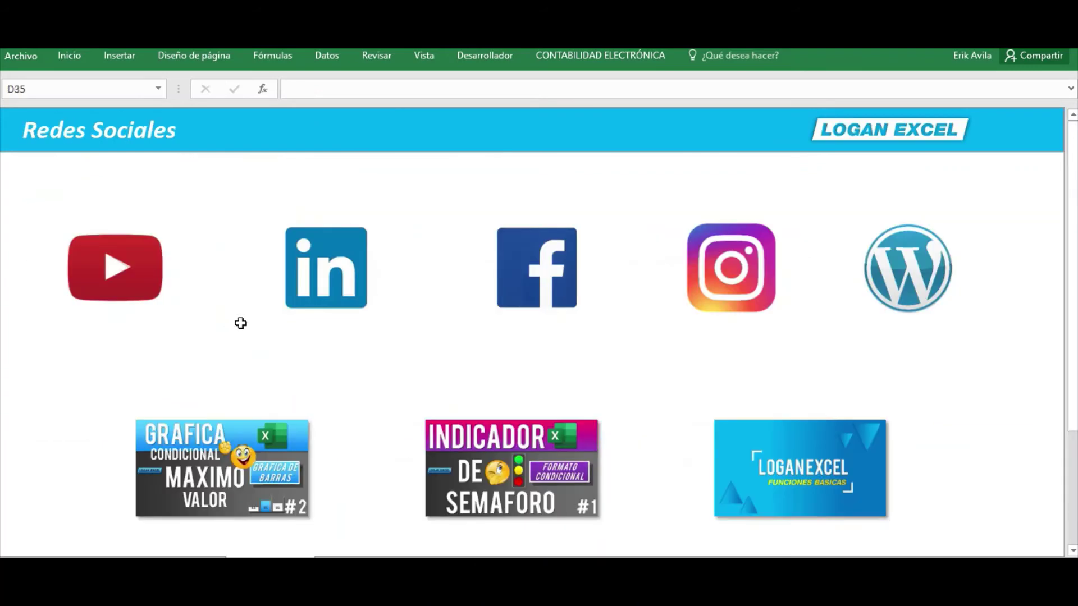
scroll(241, 324, "down", 1)
scroll(242, 334, "down", 1)
scroll(245, 335, "down", 1)
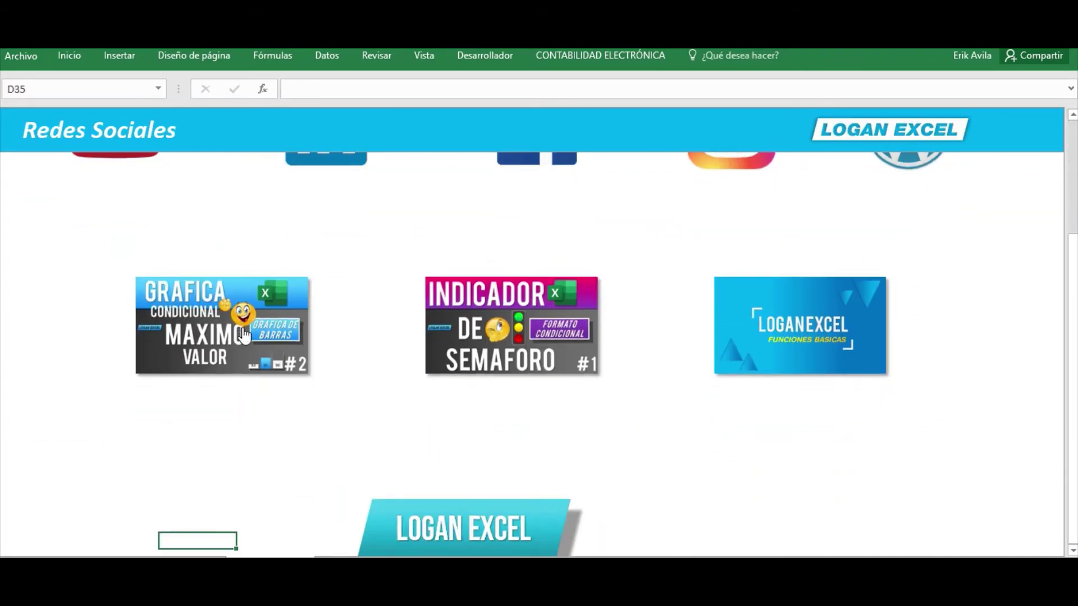
scroll(245, 335, "down", 1)
scroll(244, 335, "down", 2)
scroll(245, 335, "down", 1)
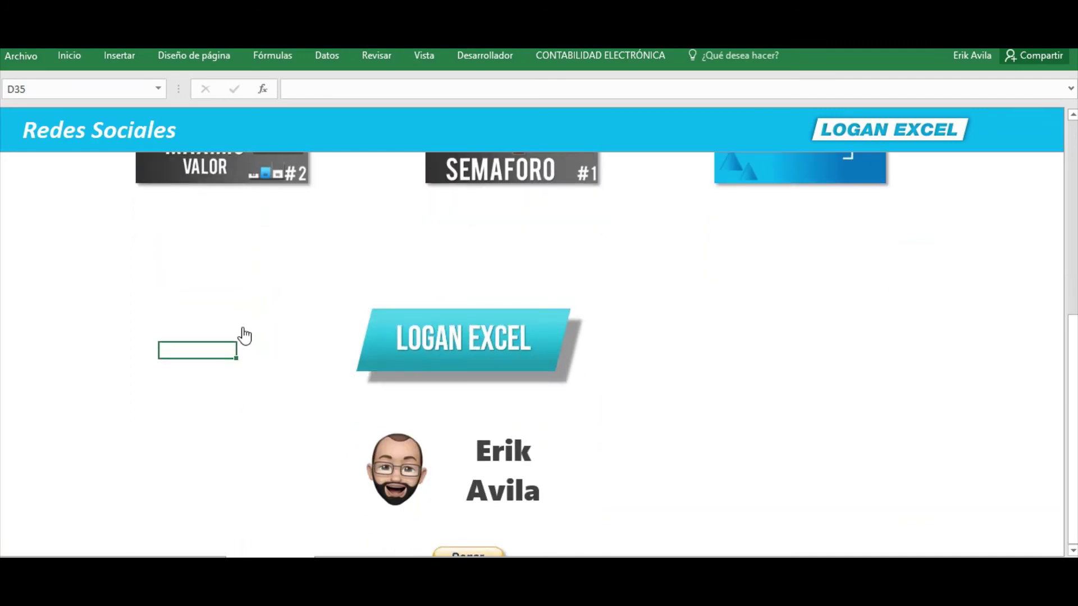
scroll(245, 335, "up", 1)
scroll(245, 335, "up", 2)
scroll(245, 335, "up", 1)
scroll(245, 335, "up", 2)
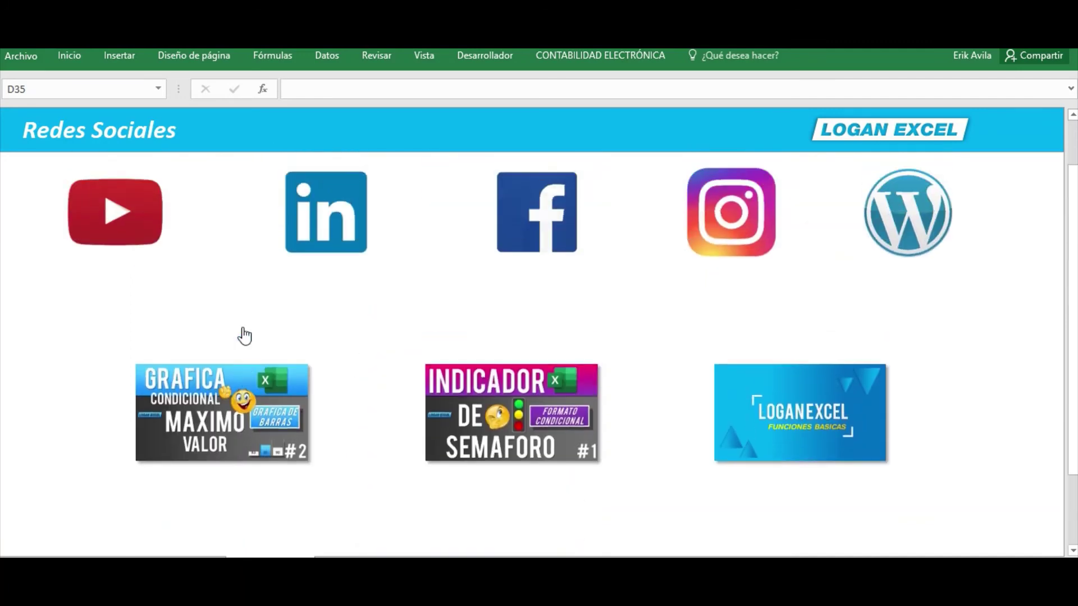